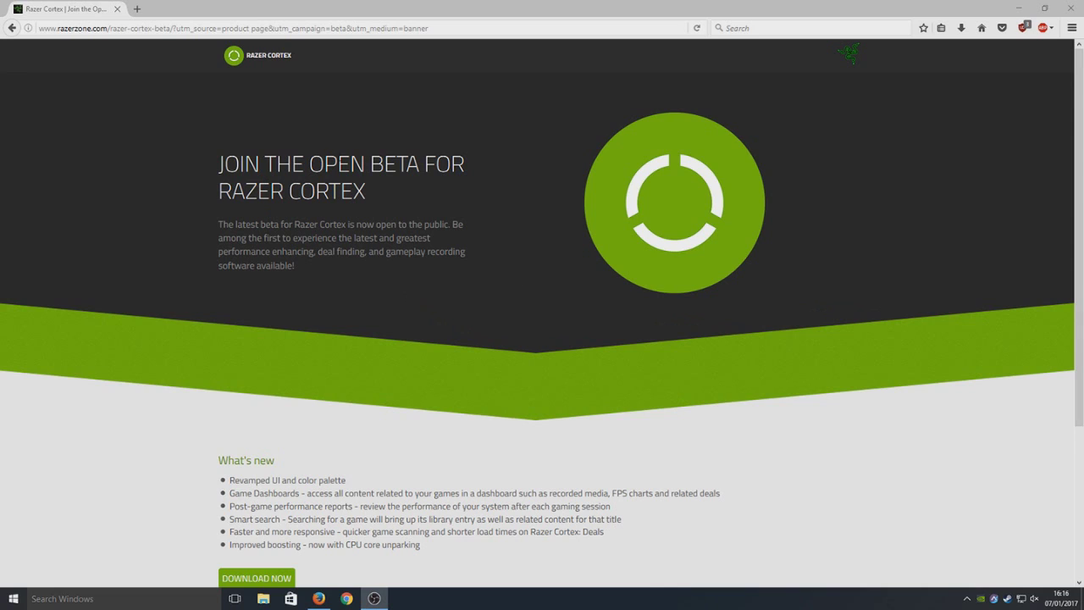
# Download the Razer Cortex open beta installer, RazerCortexSetup_8.0.50.266.exe, from the beta page and save the file
pyautogui.moveTo(349, 163); pyautogui.dragTo(460, 166)
pyautogui.click(461, 390)
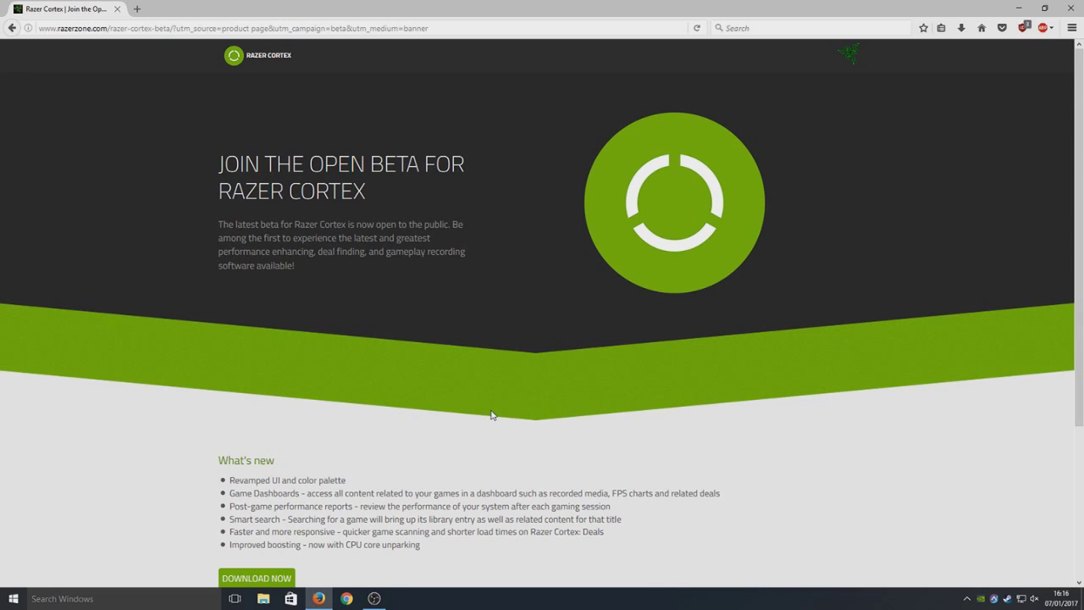
pyautogui.scroll(-3, 491, 415)
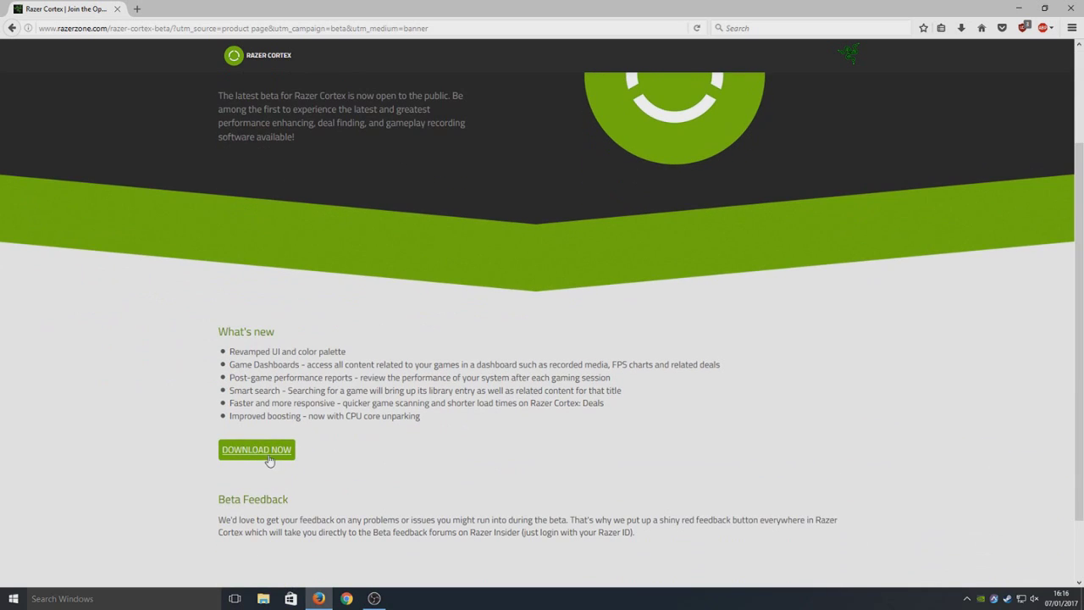
pyautogui.click(279, 455)
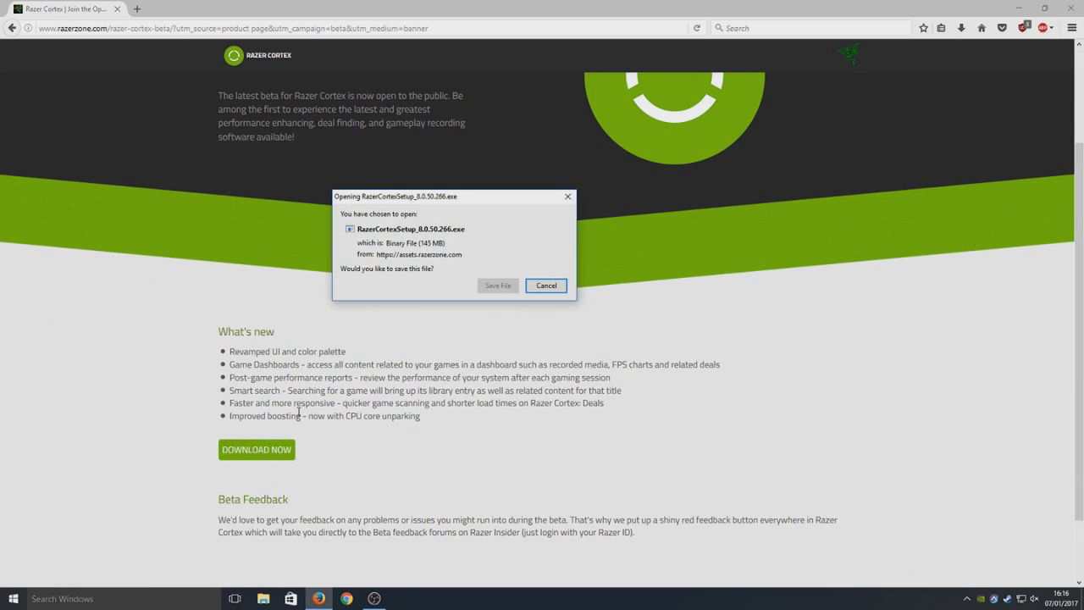
pyautogui.click(498, 286)
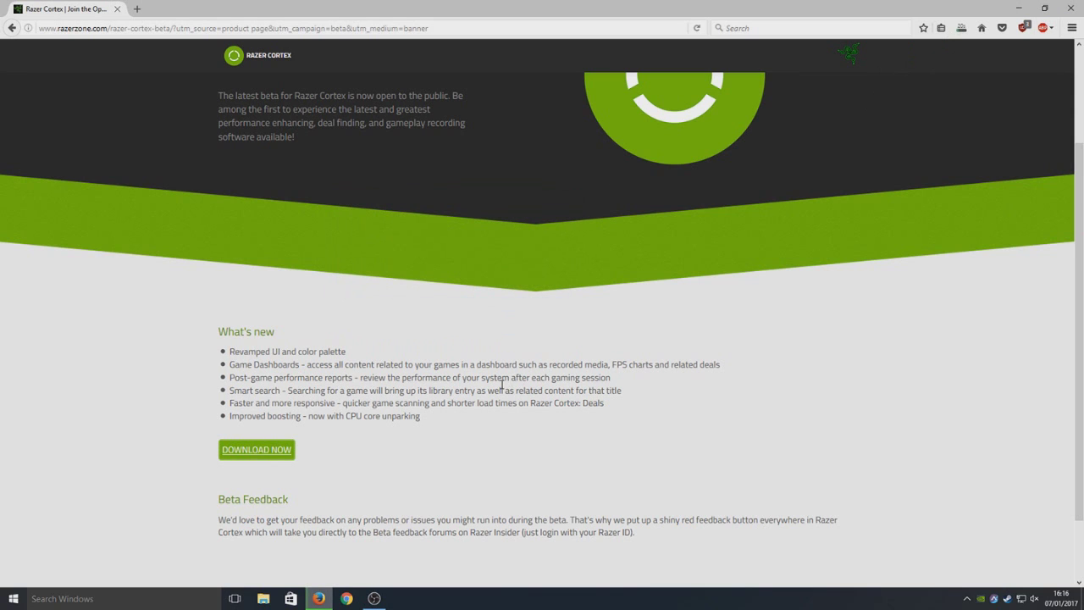
pyautogui.scroll(3, 498, 363)
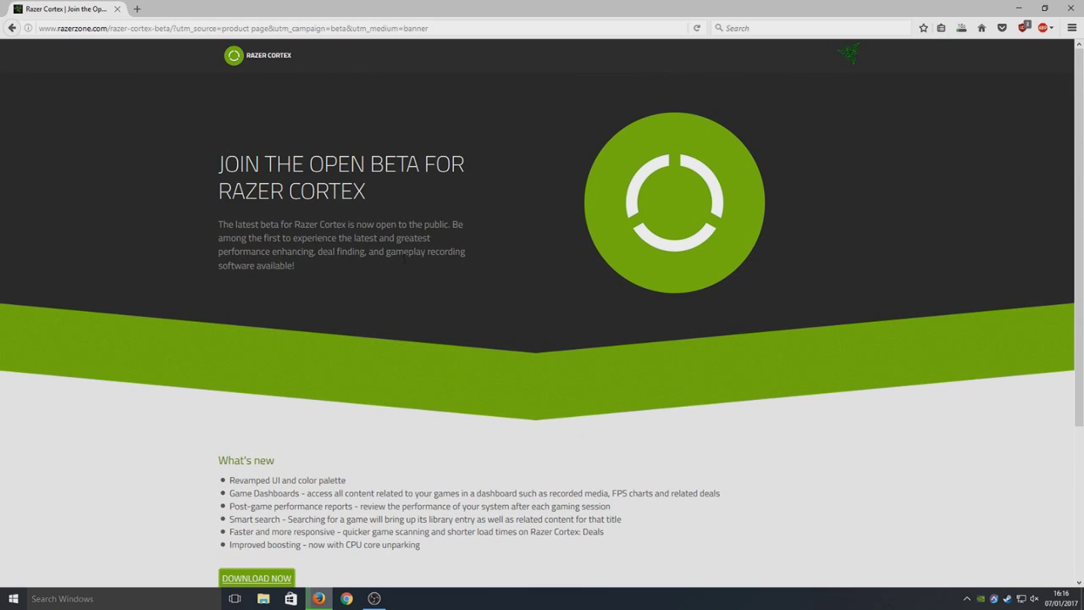
pyautogui.scroll(-3, 398, 436)
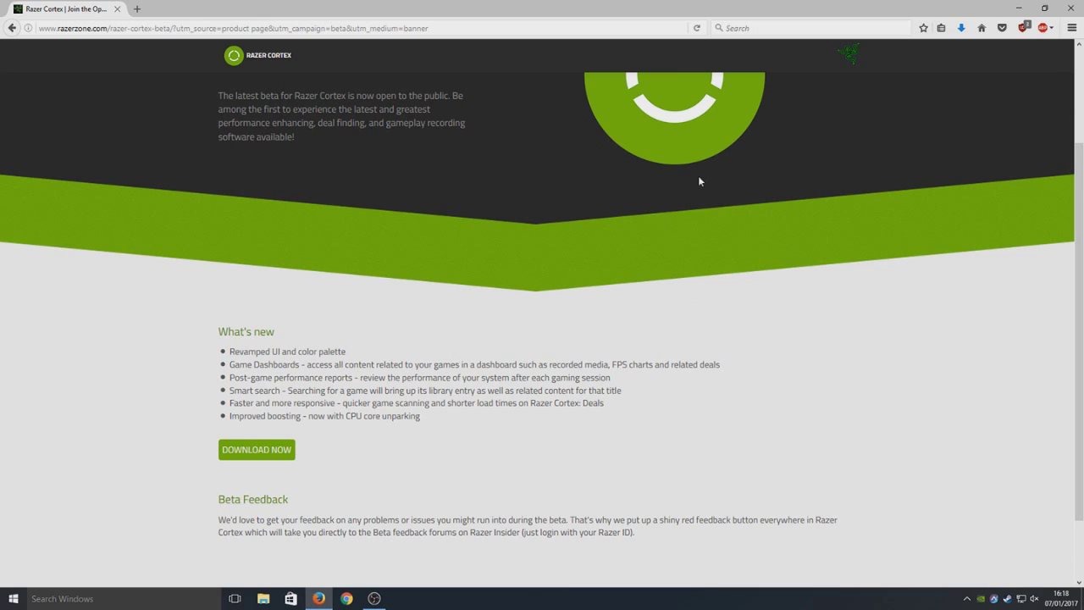
# Run the downloaded Razer Cortex installer and minimise the browser window
pyautogui.click(961, 28)
pyautogui.click(912, 64)
pyautogui.click(1019, 8)
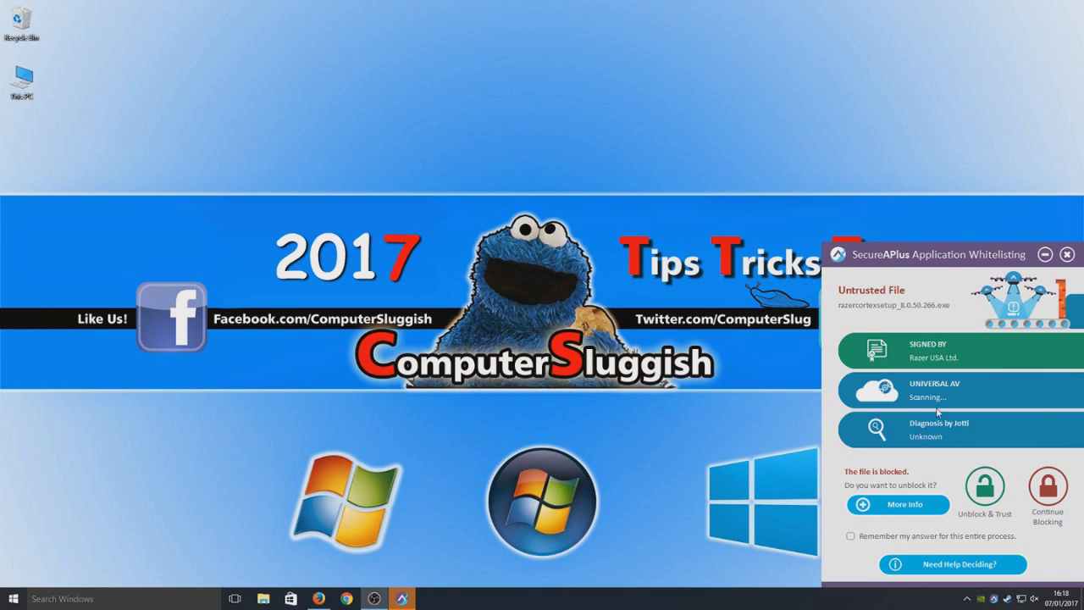
# Unblock and trust the Razer Cortex installer in SecureAPlus, and set application whitelisting to trust all for 30 minutes
pyautogui.click(985, 488)
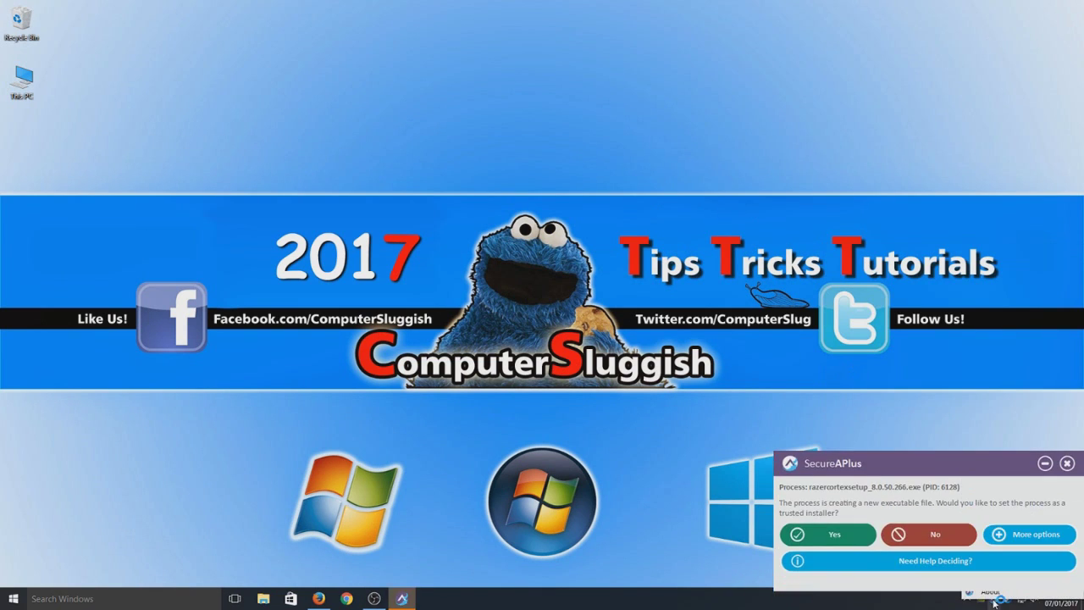
pyautogui.click(837, 535)
pyautogui.rightClick(993, 598)
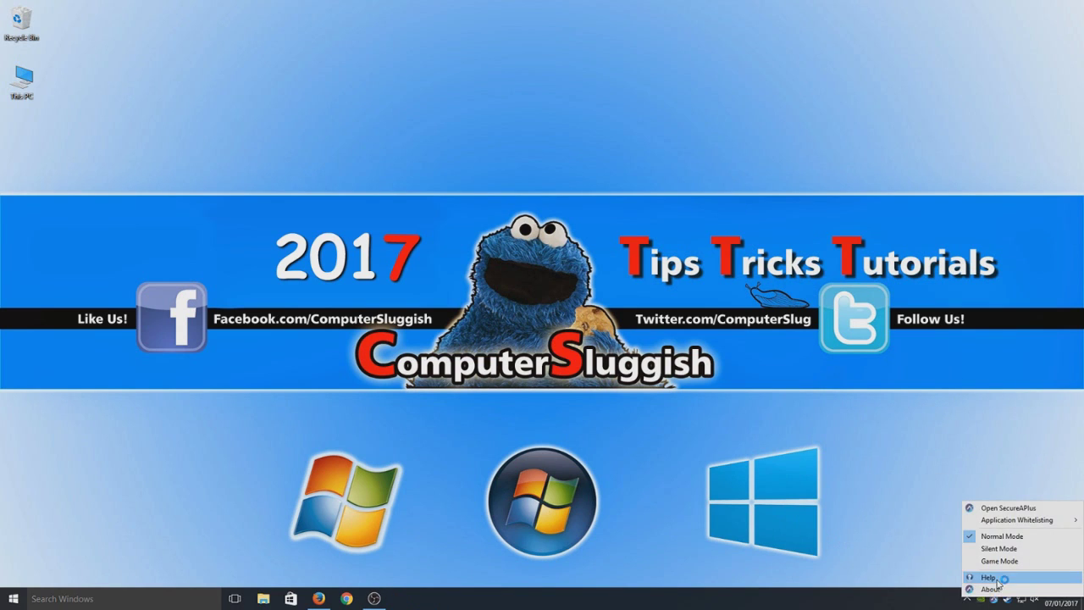
pyautogui.moveTo(1015, 528)
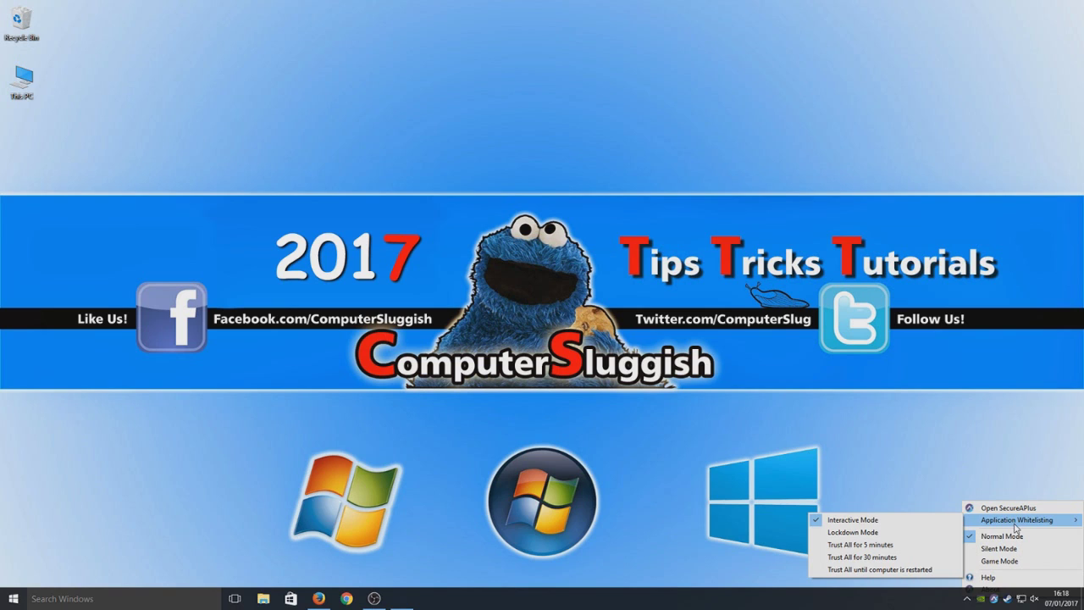
pyautogui.click(889, 557)
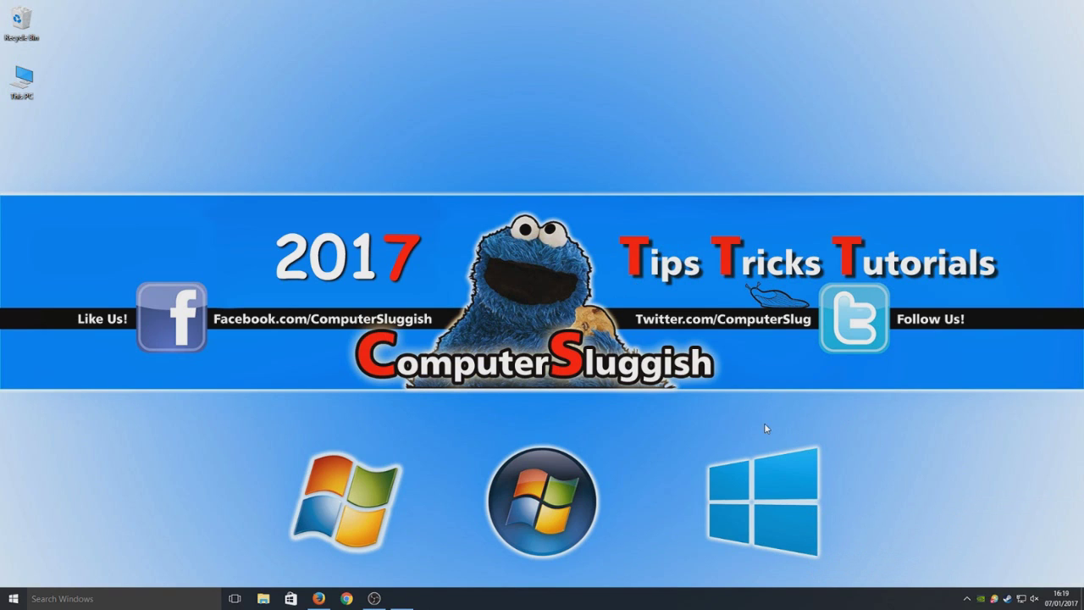
# Install Razer Cortex in the default folder C:\Program Files (x86)\Razer\Razer Cortex, accepting the existing folder
pyautogui.moveTo(403, 599)
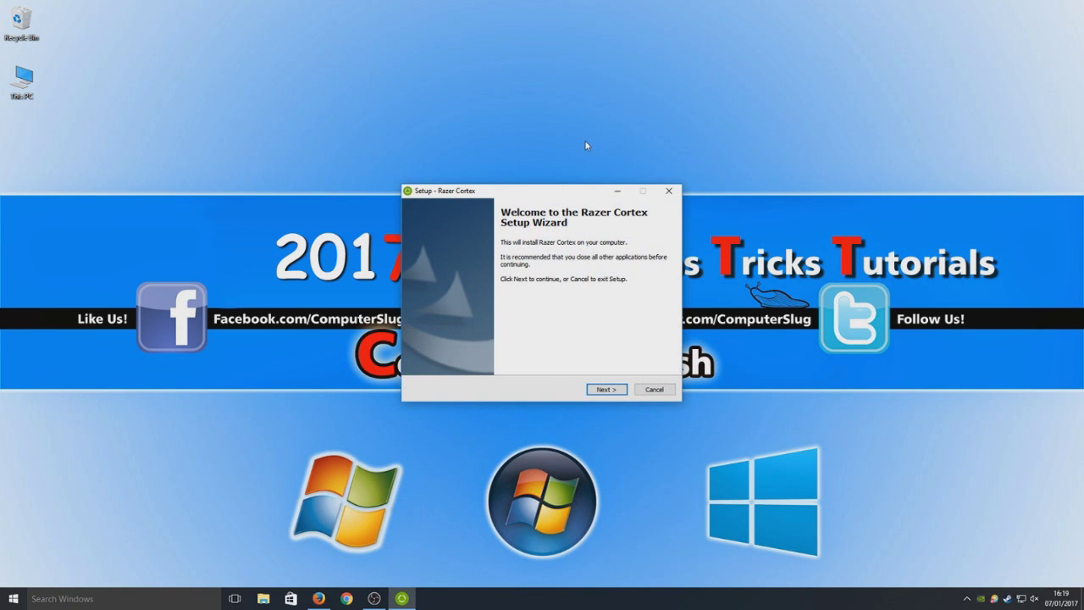
pyautogui.moveTo(539, 195); pyautogui.dragTo(528, 190)
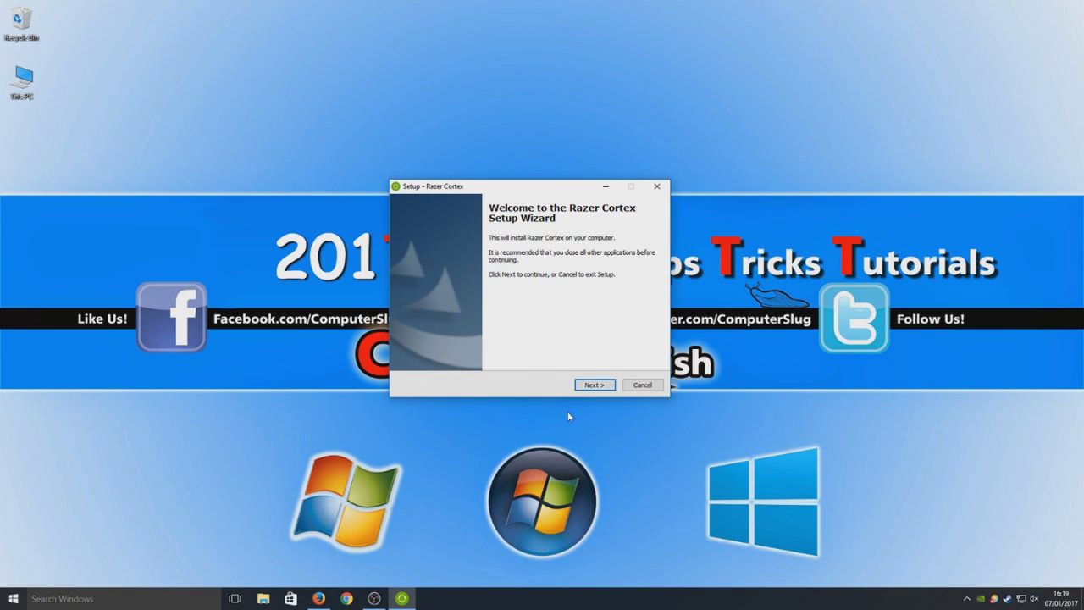
pyautogui.click(594, 385)
pyautogui.click(594, 385)
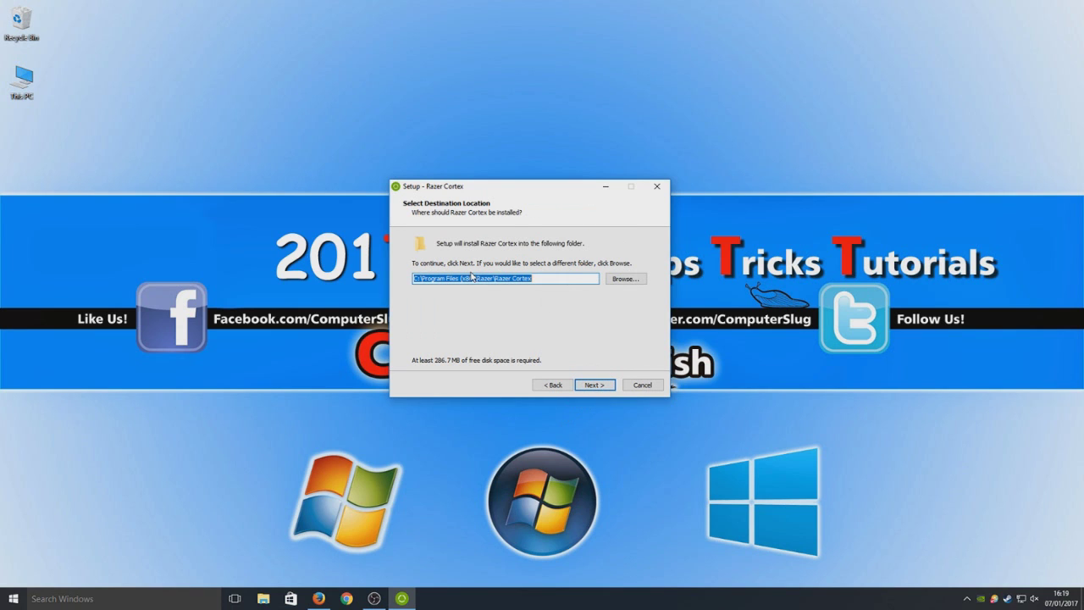
pyautogui.click(593, 385)
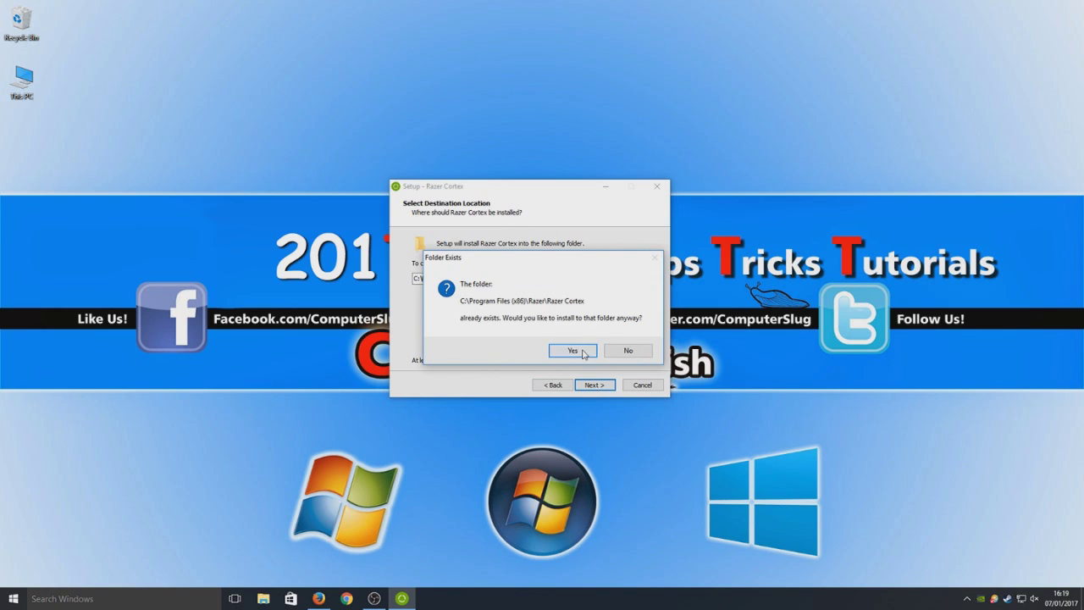
pyautogui.click(583, 354)
pyautogui.click(594, 384)
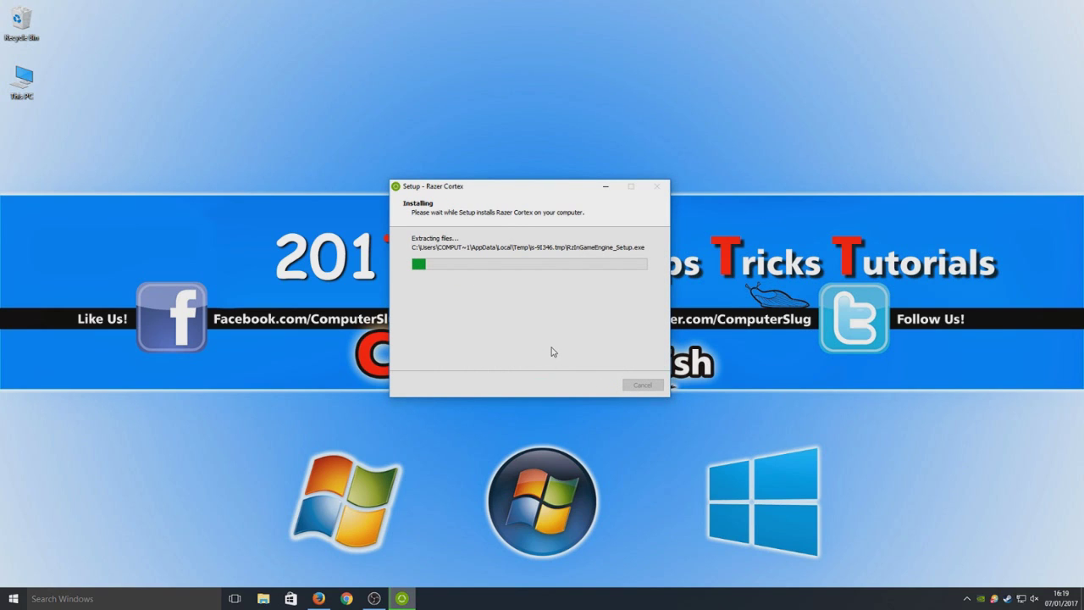
pyautogui.moveTo(507, 193); pyautogui.dragTo(566, 275)
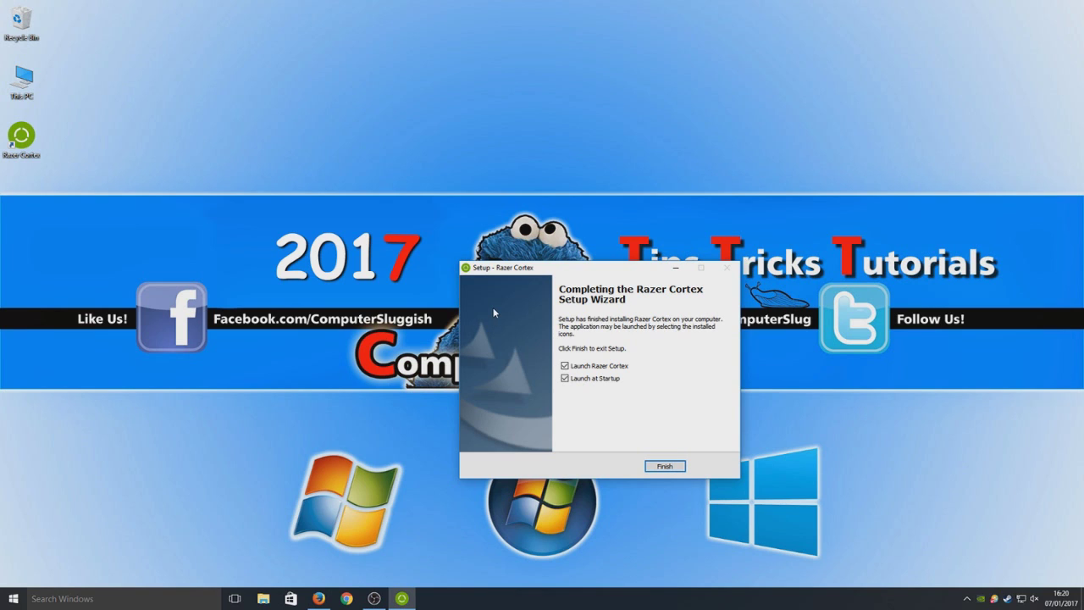
# Turn off Launch at Startup and finish the setup wizard with Launch Razer Cortex kept selected
pyautogui.moveTo(555, 267); pyautogui.dragTo(425, 177)
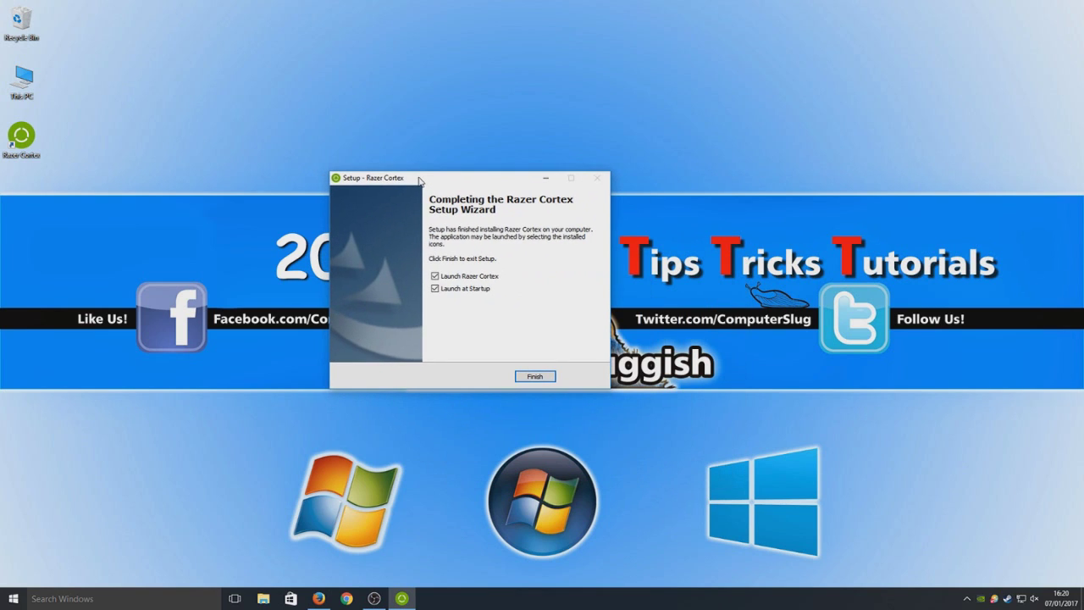
pyautogui.click(453, 289)
pyautogui.click(531, 376)
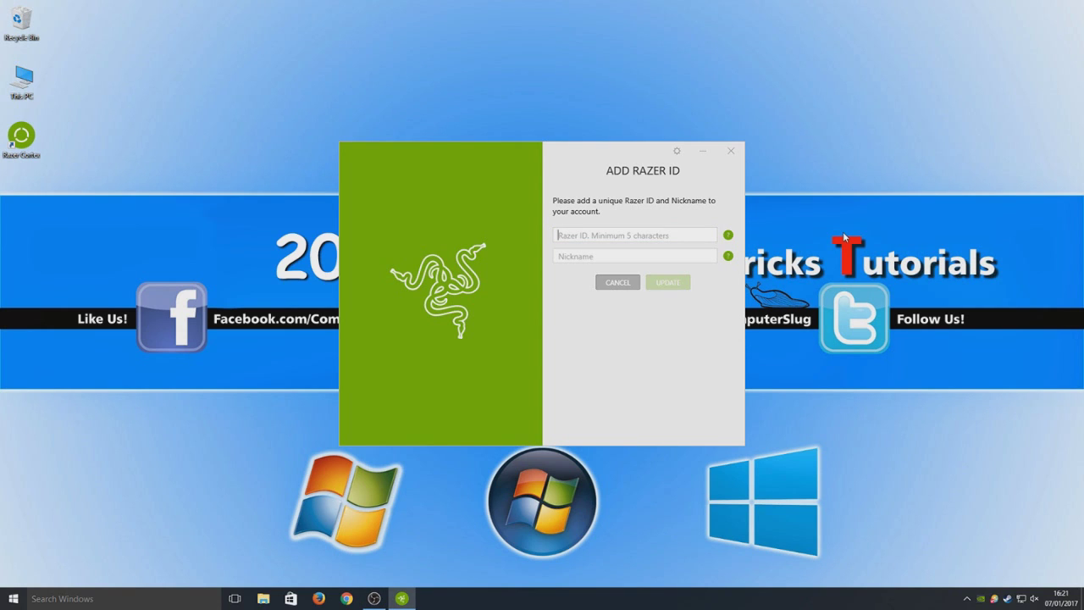
# Add the Razer ID and nickname ComputerSluggish123 to the account and submit the update
pyautogui.write('Computer')
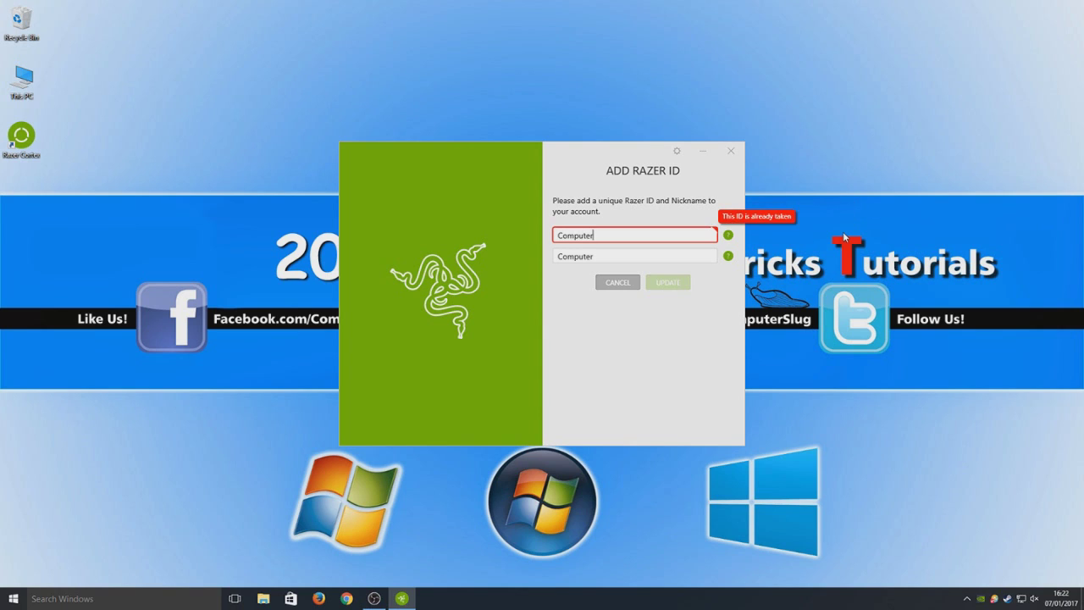
pyautogui.write('Sluggish')
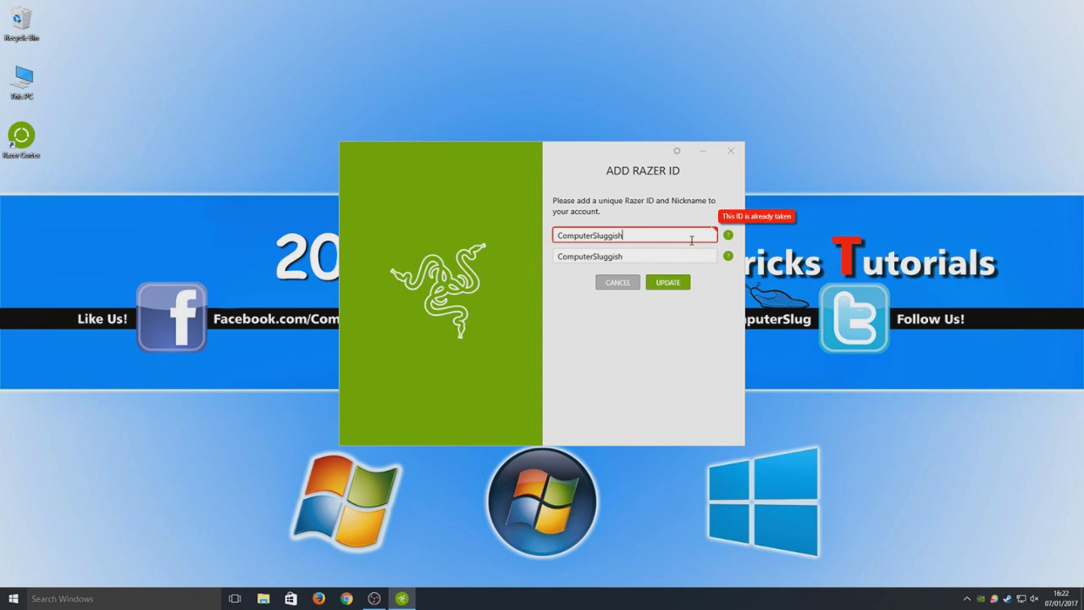
pyautogui.write('123')
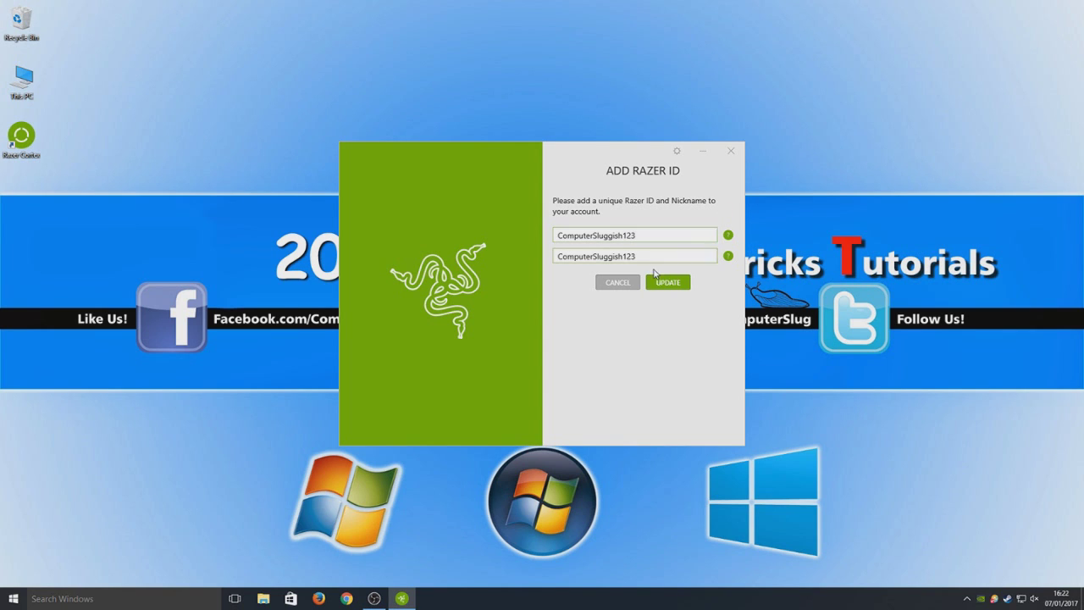
pyautogui.click(668, 282)
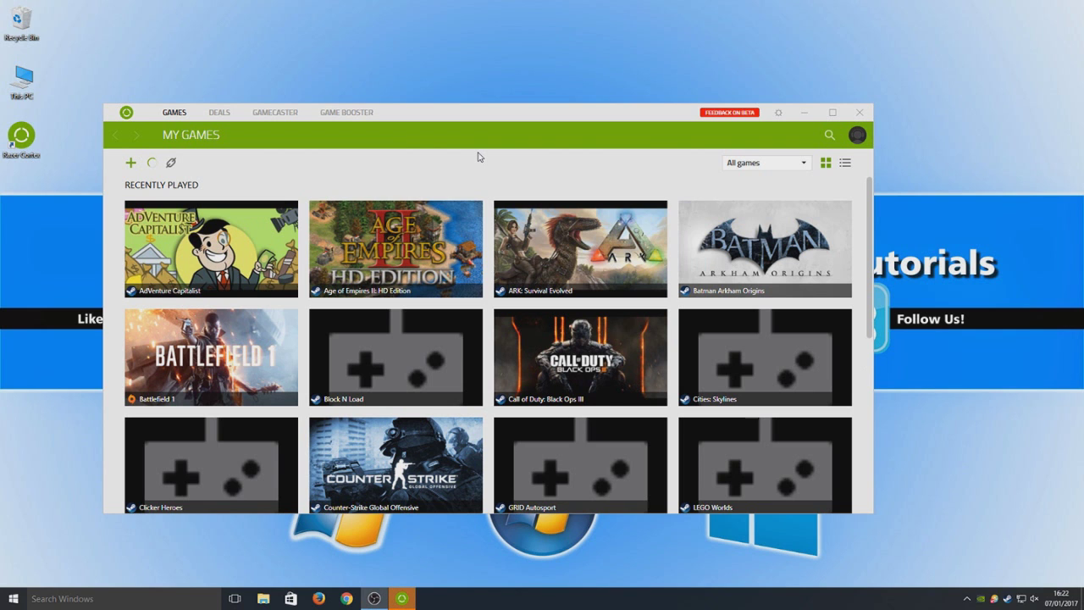
# Maximise the Razer Cortex window and look through the whole My Games library
pyautogui.moveTo(544, 114); pyautogui.dragTo(576, 97)
pyautogui.click(863, 96)
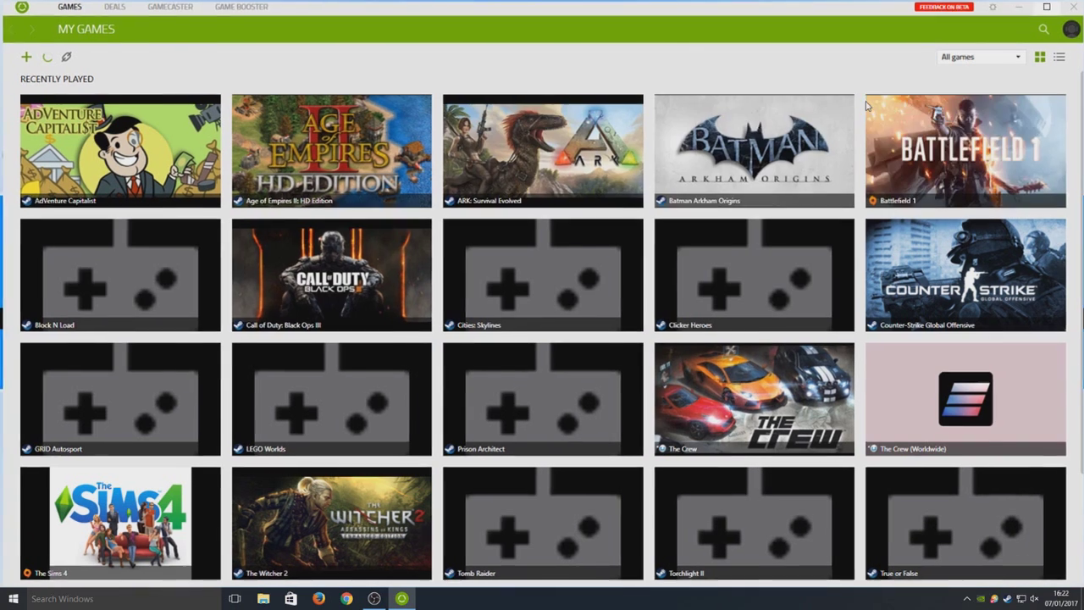
pyautogui.scroll(-3, 500, 358)
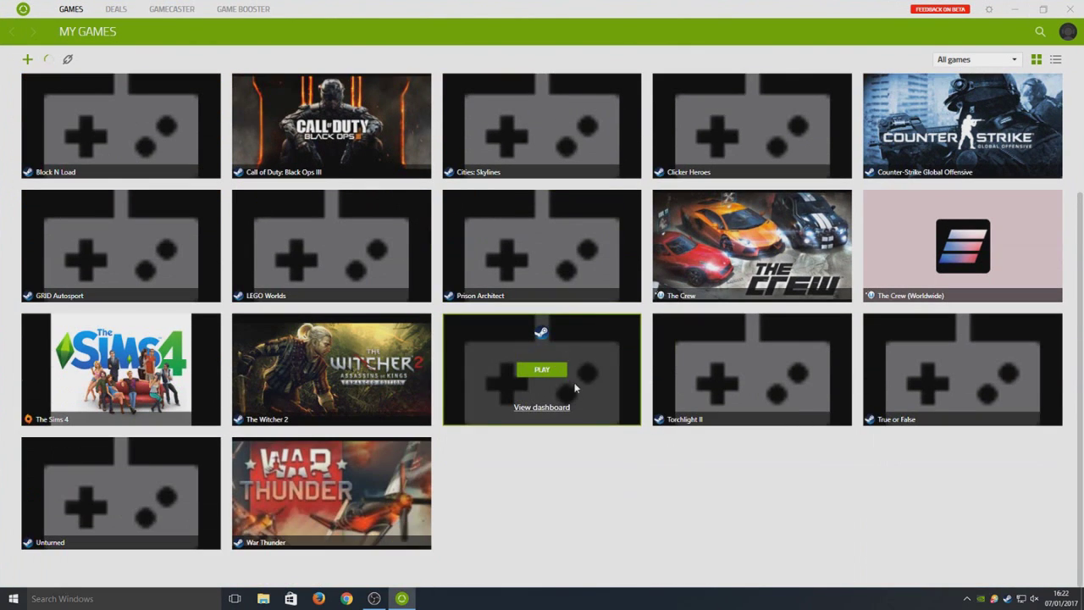
pyautogui.scroll(1, 639, 466)
pyautogui.scroll(2, 639, 465)
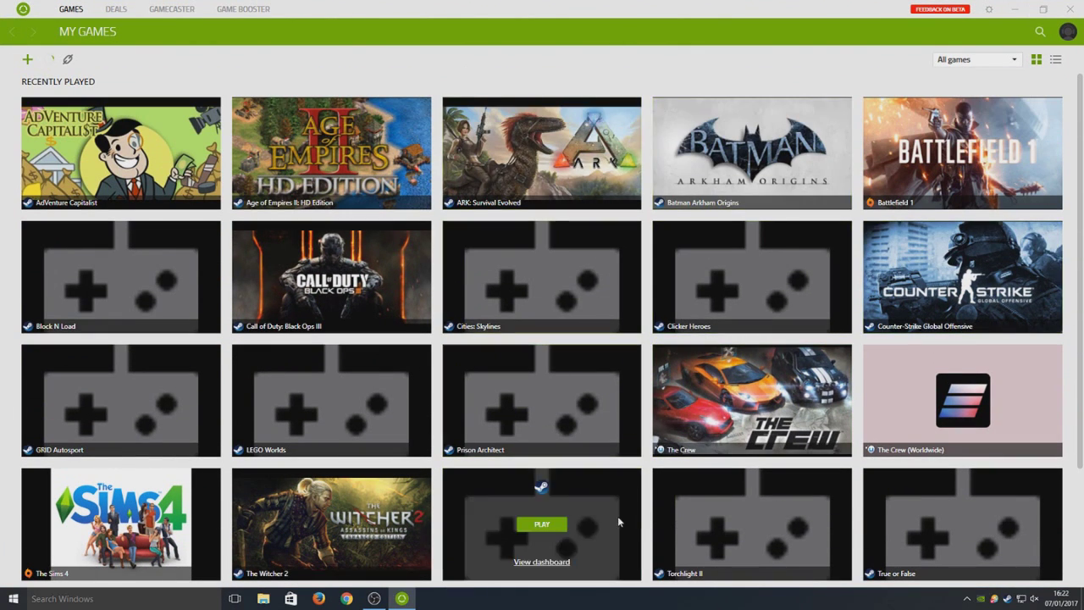
pyautogui.scroll(-3, 457, 382)
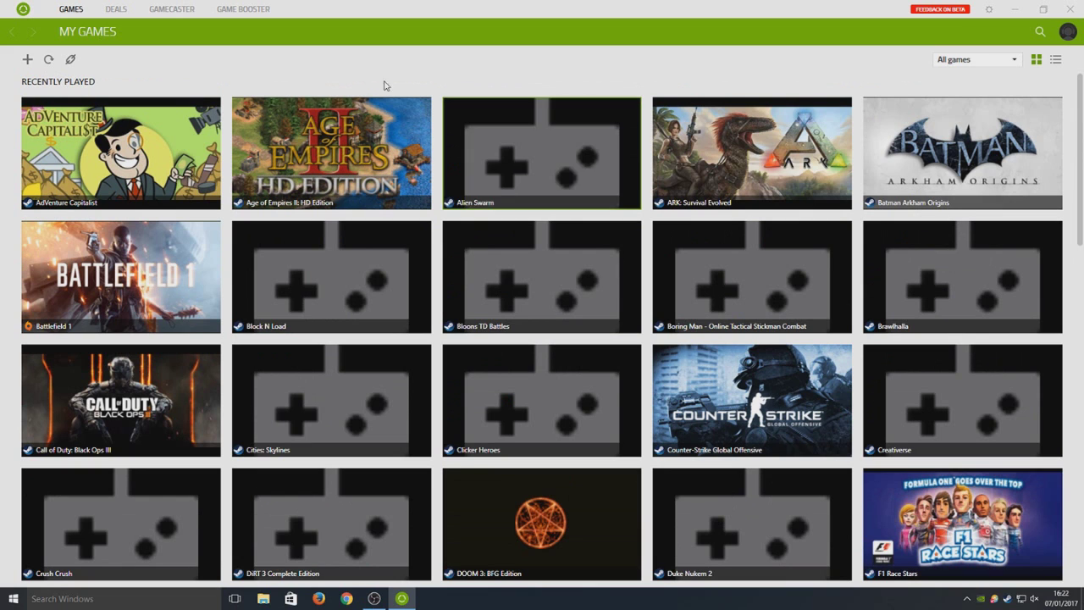
pyautogui.scroll(-3, 597, 525)
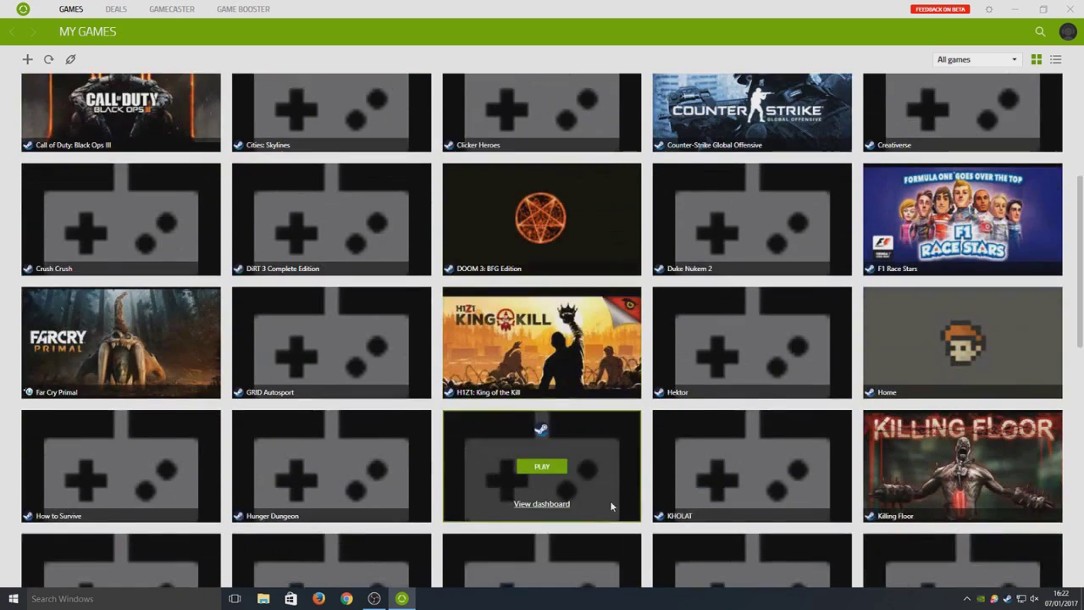
pyautogui.scroll(-7, 612, 505)
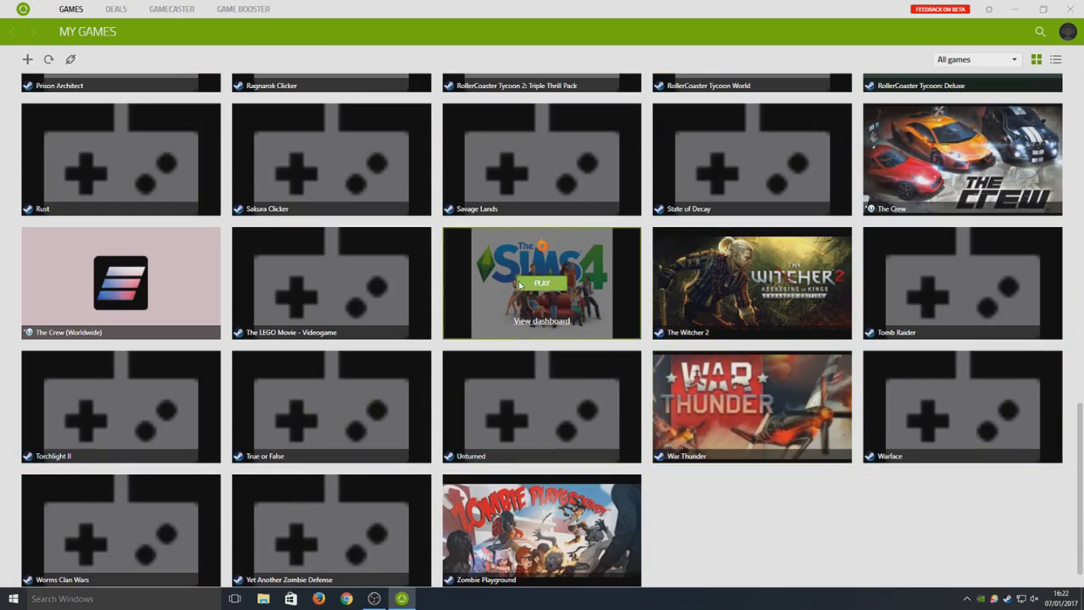
pyautogui.scroll(7, 939, 436)
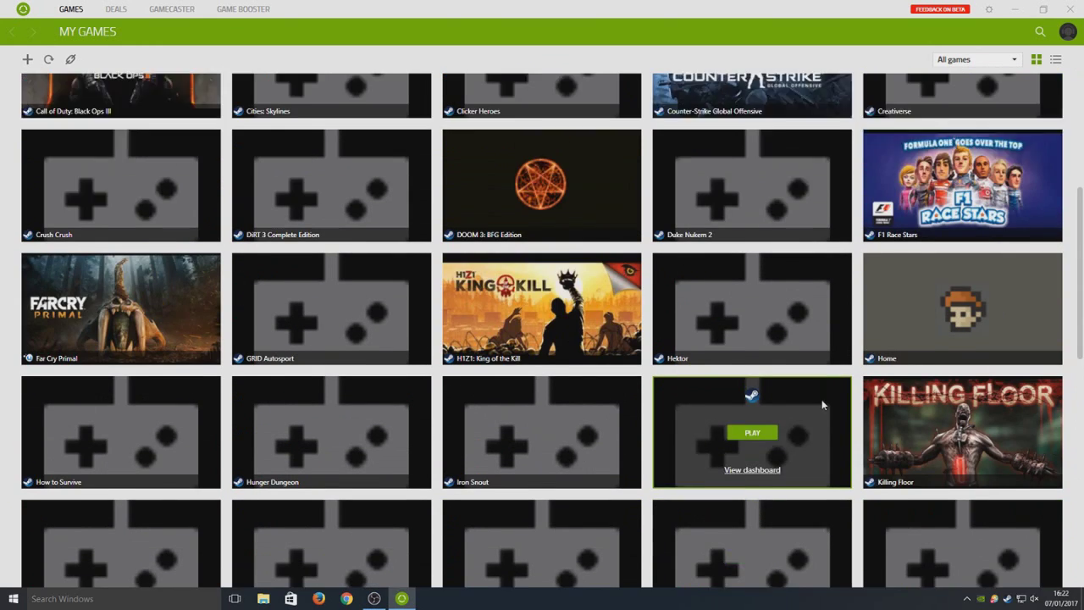
pyautogui.scroll(4, 821, 405)
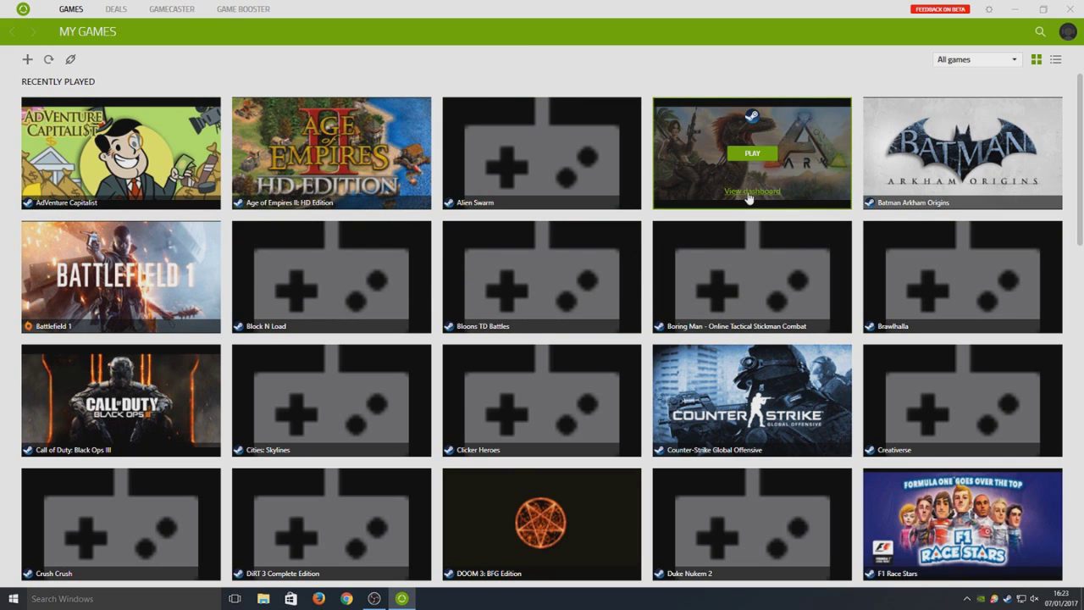
# View the ARK: Survival Evolved dashboard down to its FPS chart, and open the game's Edit Game settings
pyautogui.click(750, 192)
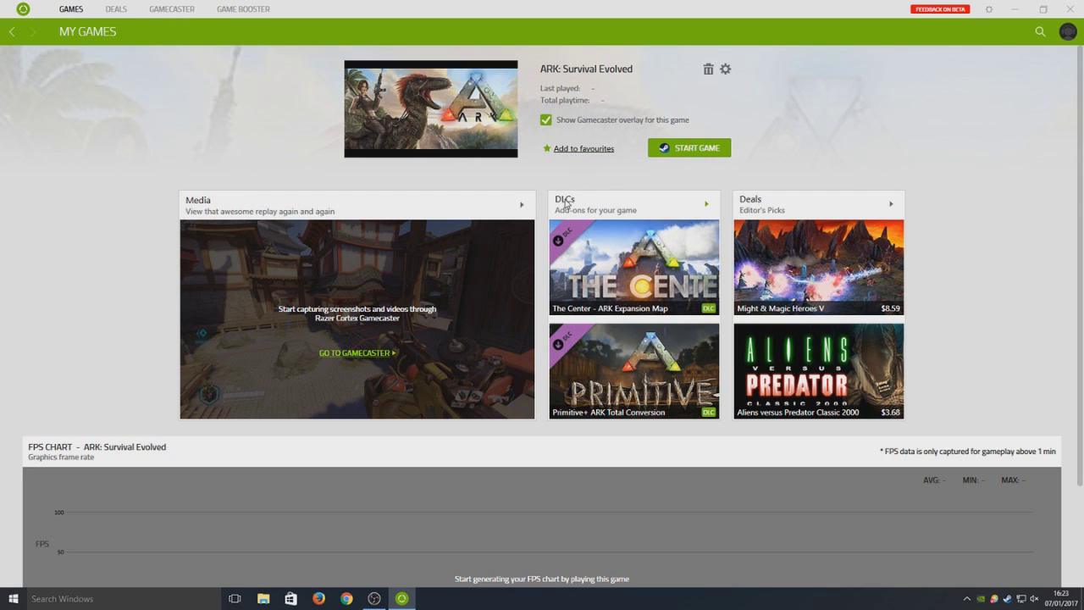
pyautogui.scroll(-2, 404, 344)
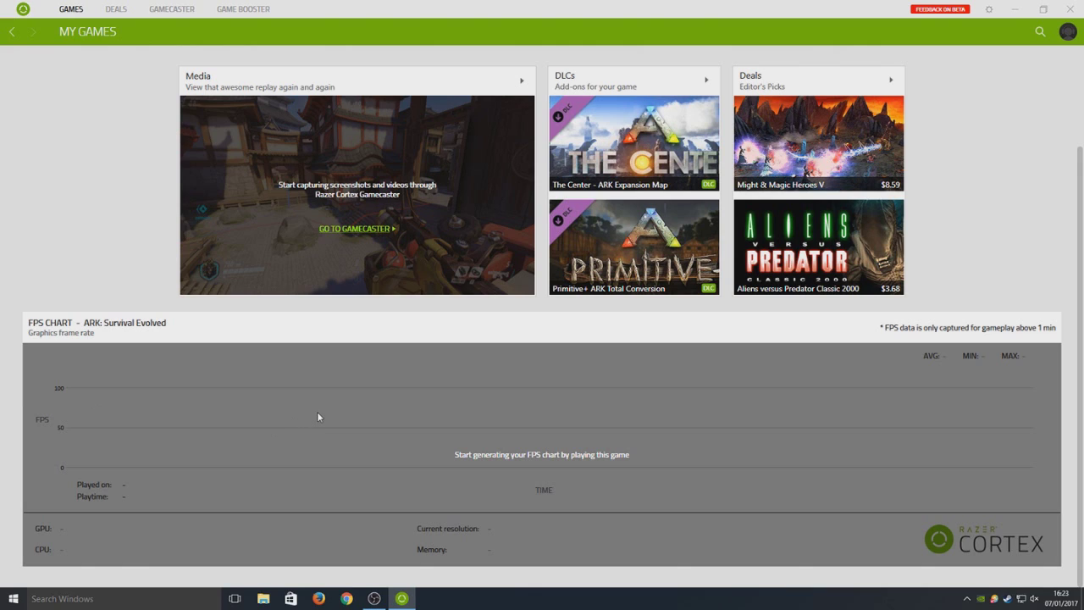
pyautogui.scroll(2, 317, 415)
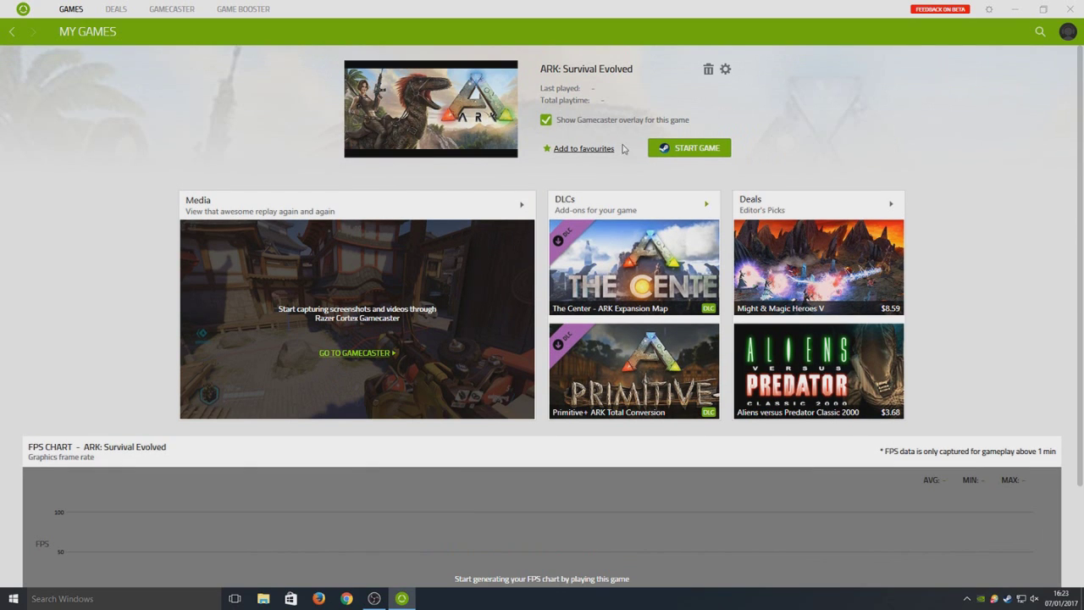
pyautogui.click(725, 69)
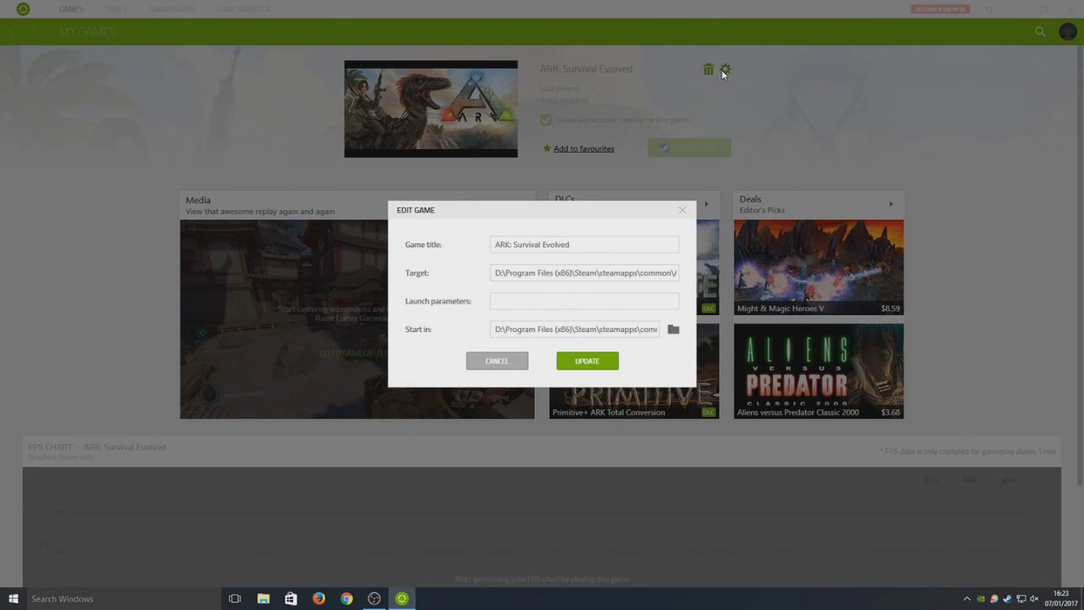
# Cancel editing ARK: Survival Evolved, open the AdVenture Capitalist dashboard from My Games and start the game
pyautogui.click(488, 361)
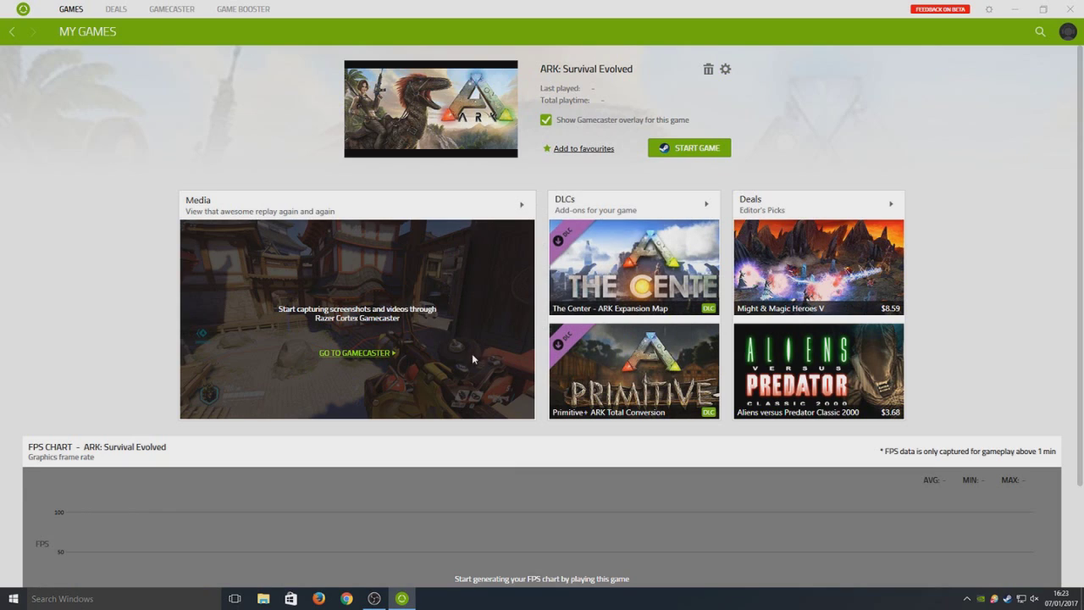
pyautogui.click(11, 32)
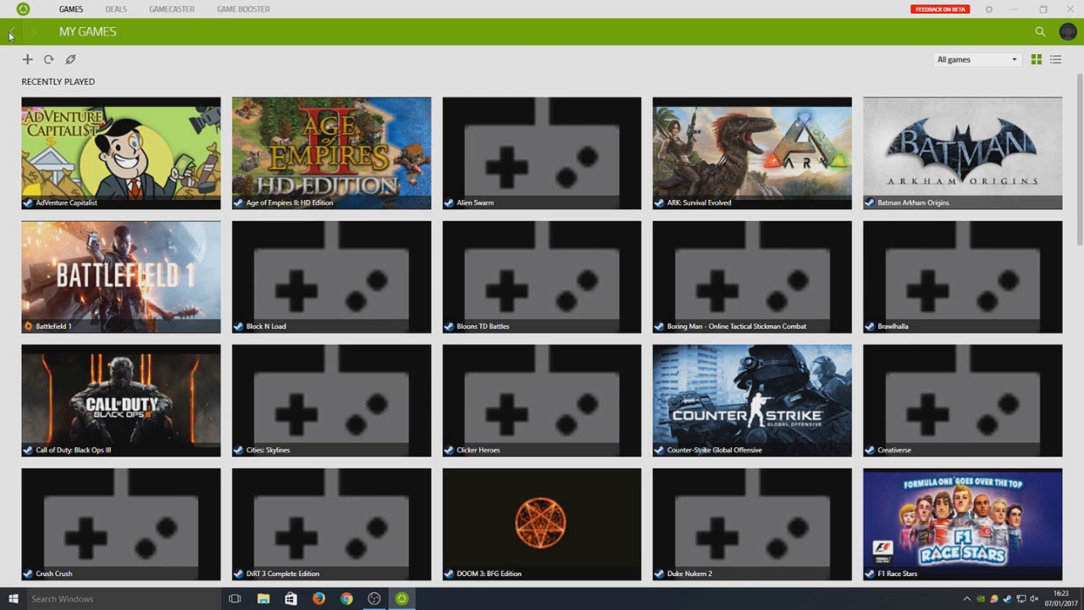
pyautogui.click(153, 152)
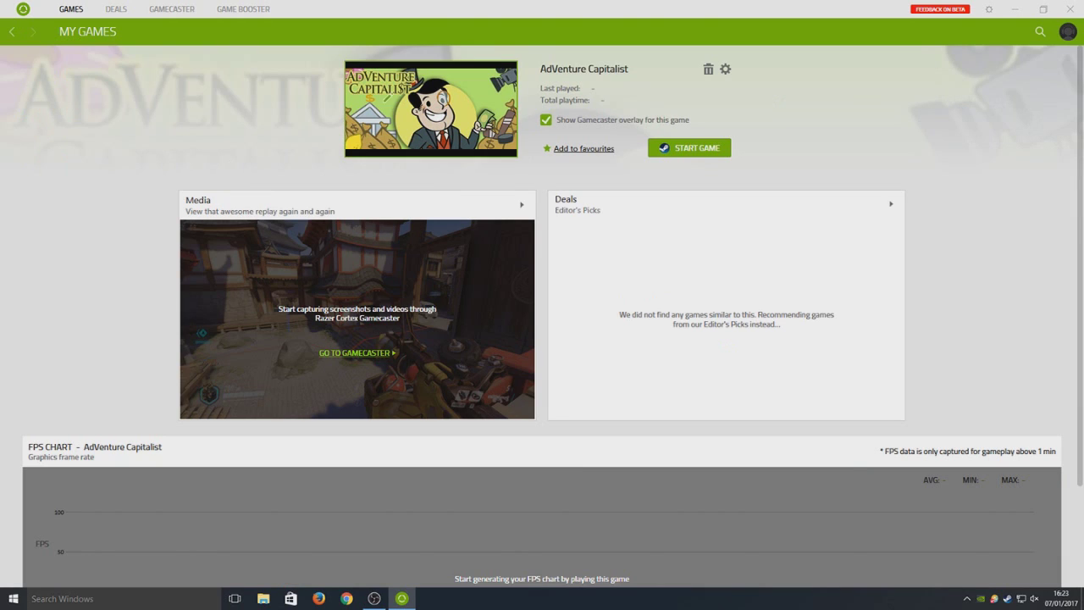
pyautogui.click(692, 150)
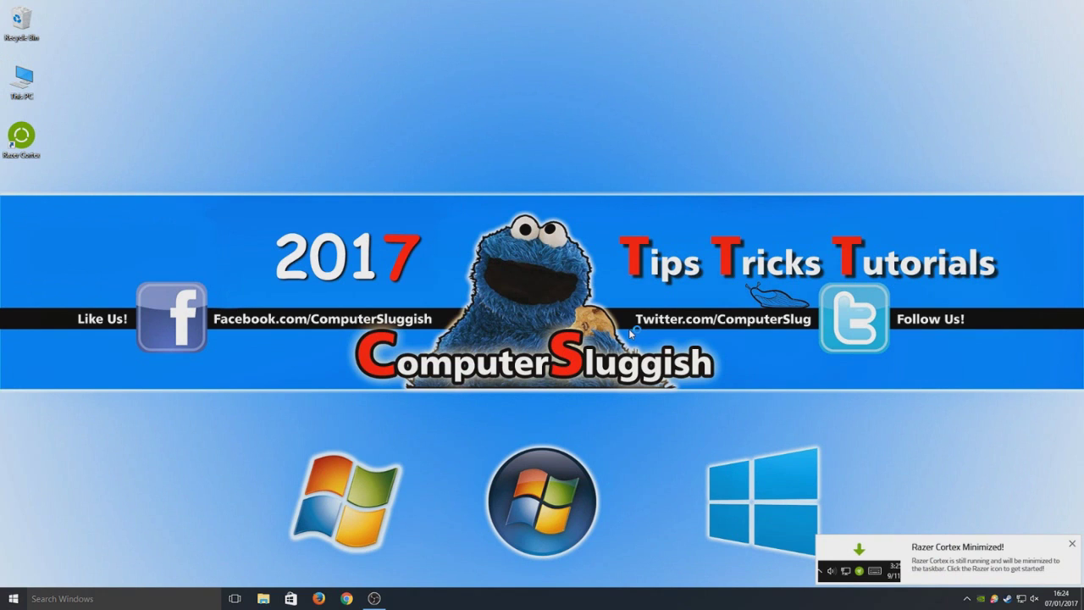
# Dismiss the Razer Cortex minimised notification and move the Razer Cortex icon out of the hidden icons into the visible system tray
pyautogui.click(1071, 544)
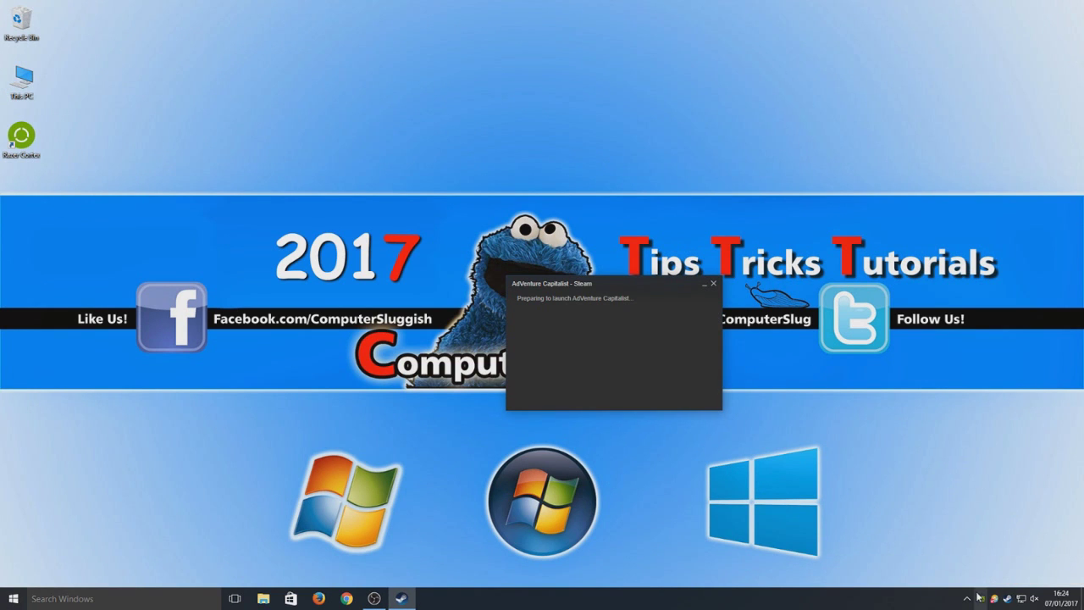
pyautogui.click(966, 598)
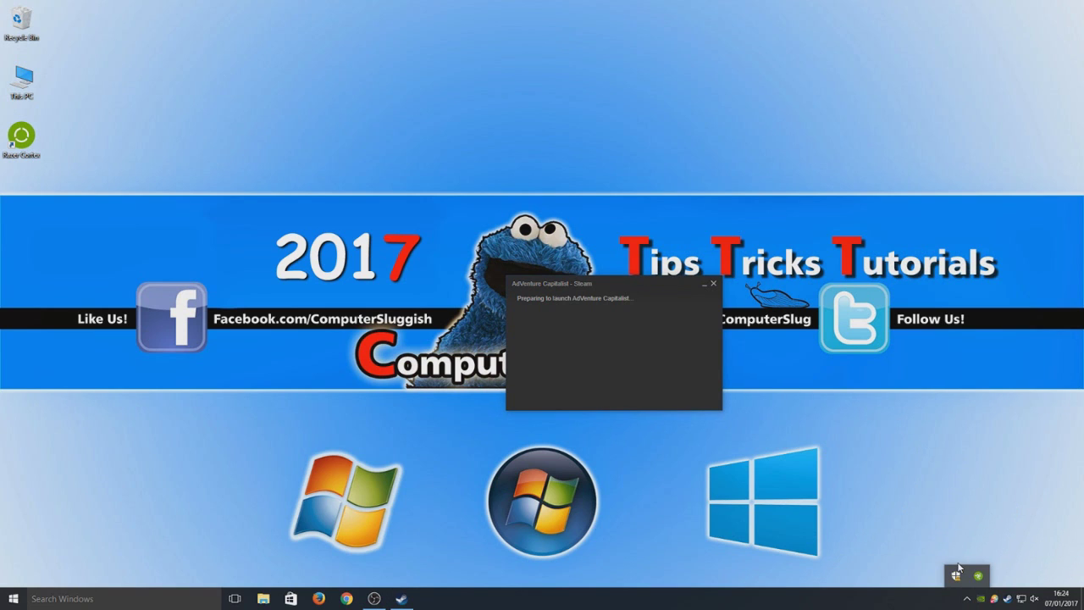
pyautogui.moveTo(980, 587); pyautogui.dragTo(969, 599)
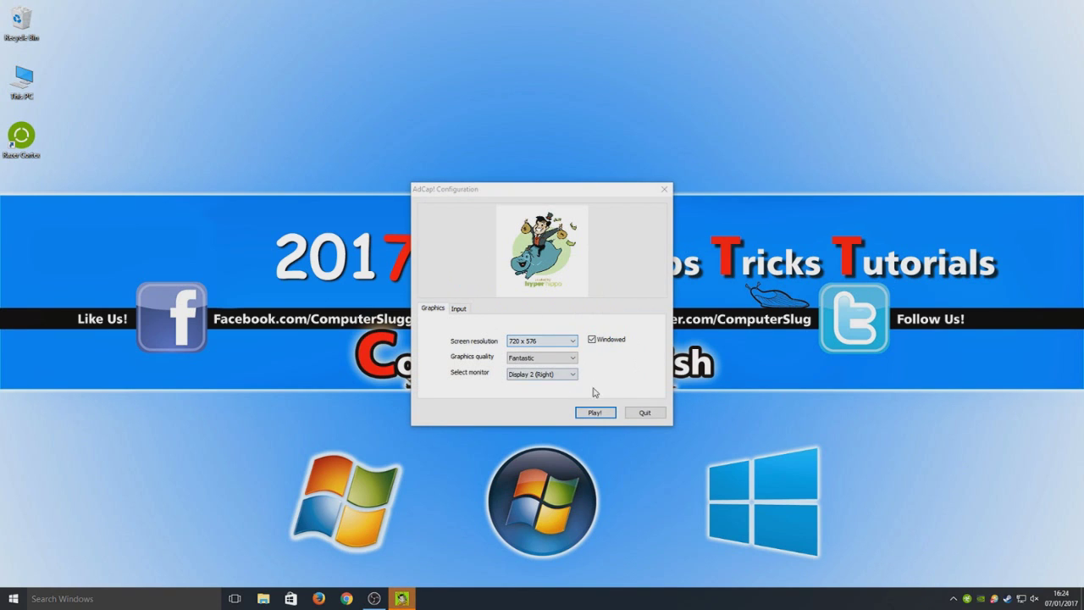
# Set the AdCap! monitor to Display 1 (Left) and launch the game in its window
pyautogui.click(559, 374)
pyautogui.click(554, 383)
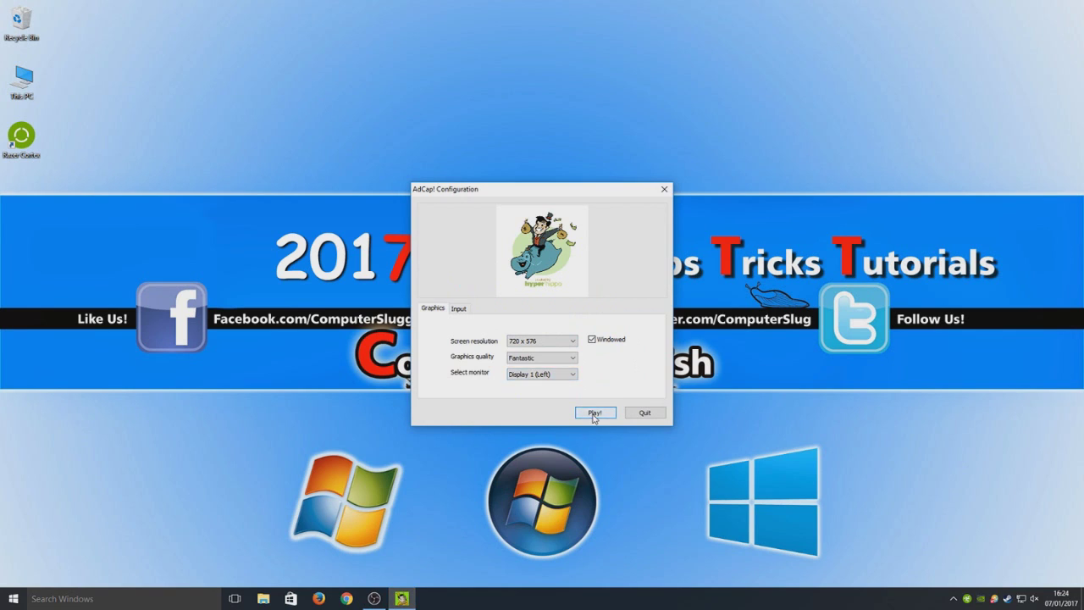
pyautogui.click(595, 413)
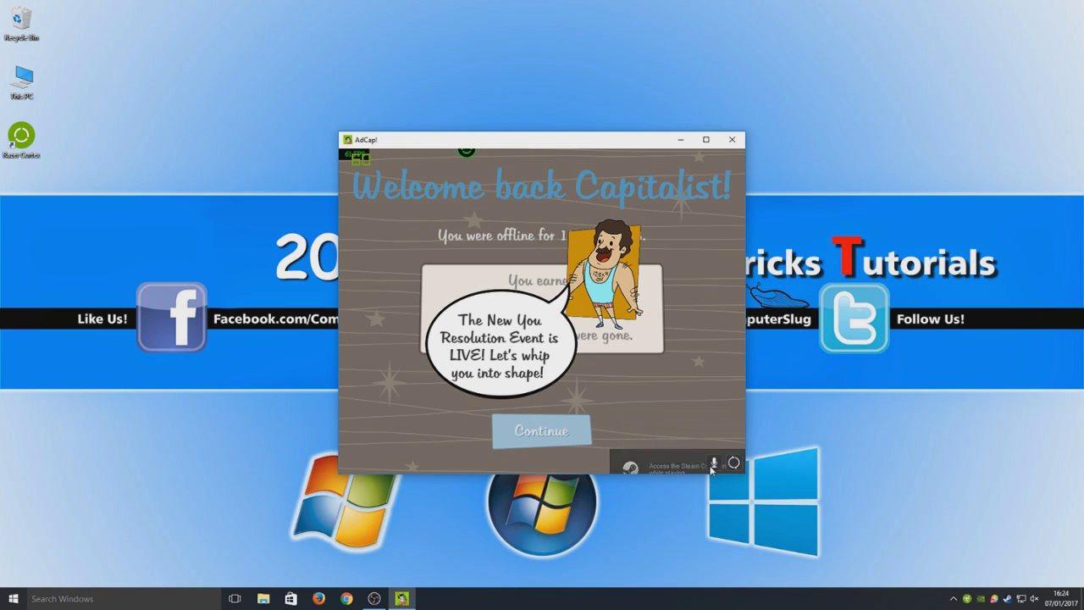
# Exit the NVIDIA tray application, check the hidden tray icons and return to the AdVenture Capitalist window
pyautogui.rightClick(979, 599)
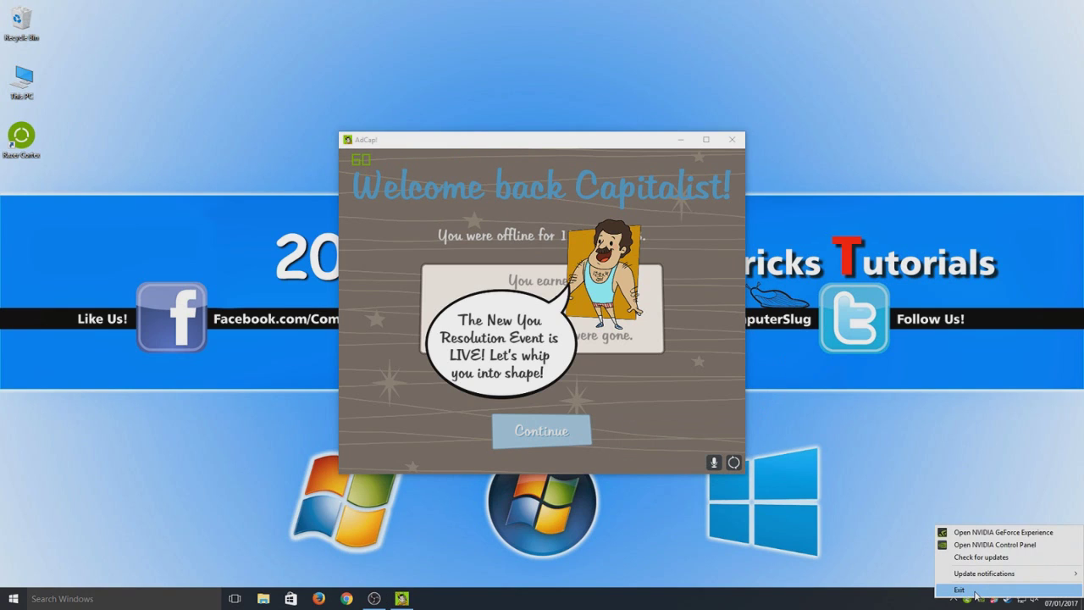
pyautogui.click(777, 467)
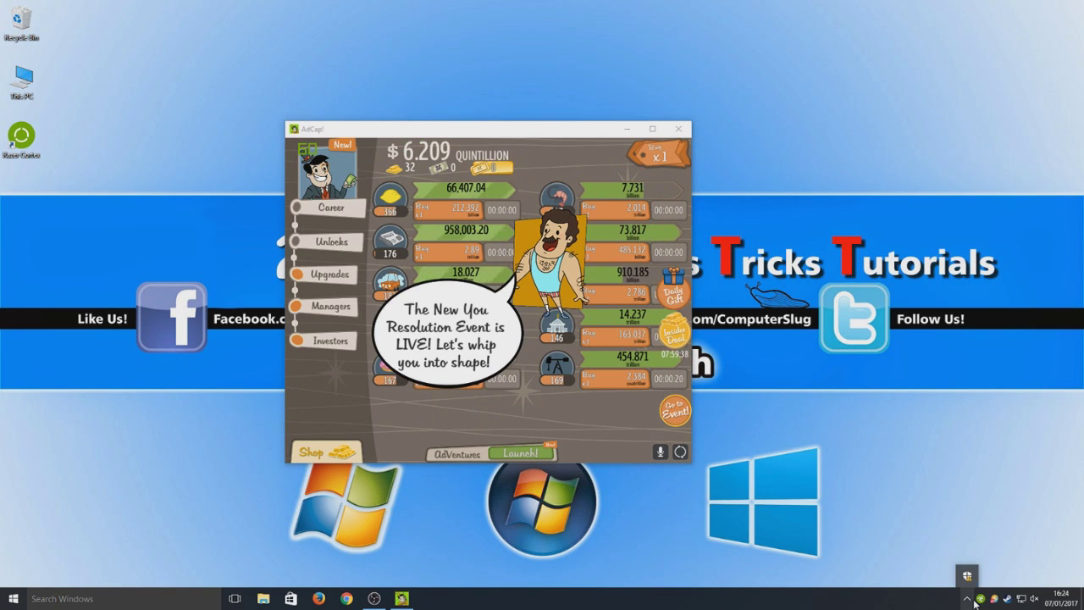
pyautogui.click(2, 99)
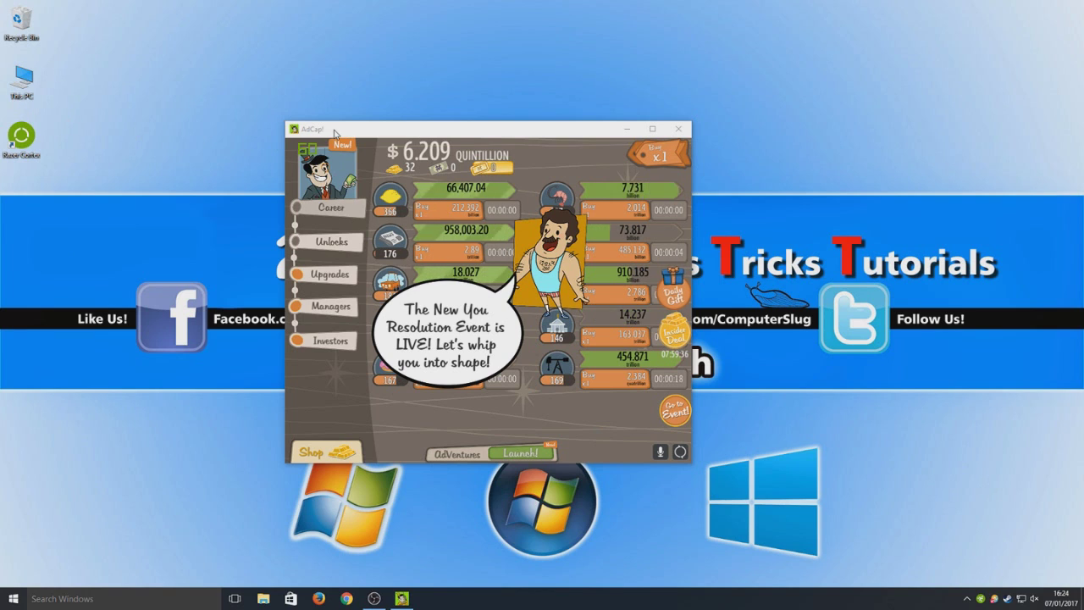
pyautogui.click(457, 214)
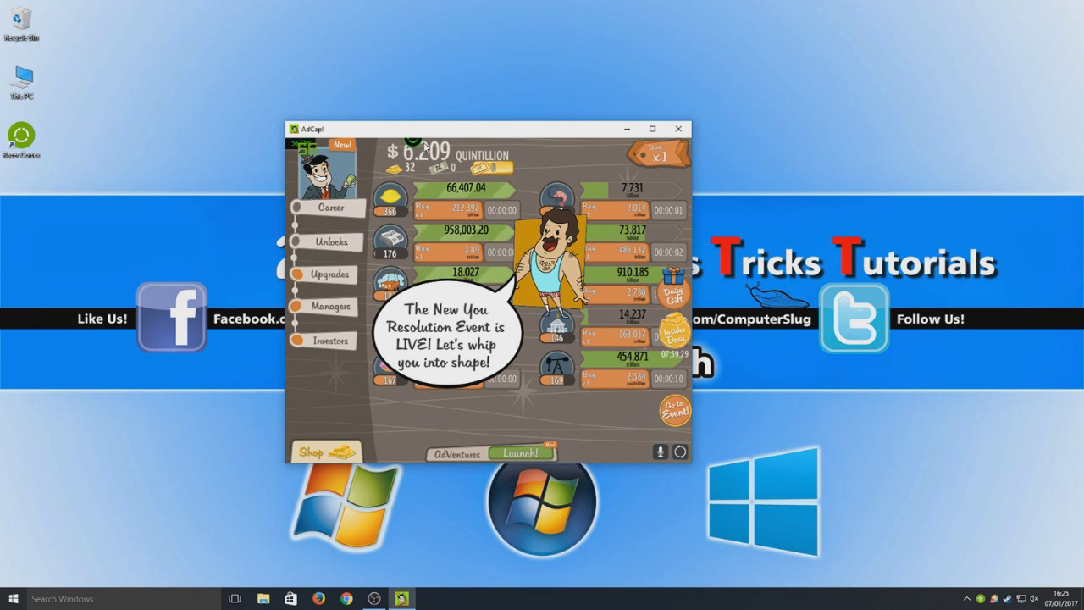
# Expand the extra options of the in-game Gamecaster overlay and move the FPS counter away from the game window's corner
pyautogui.press('super+g')
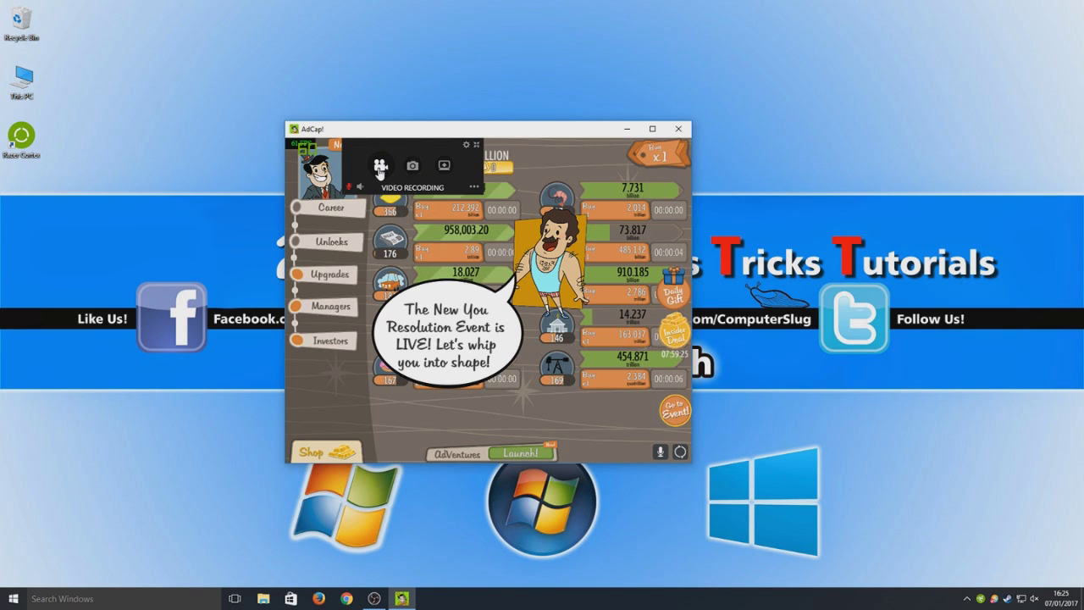
pyautogui.click(474, 187)
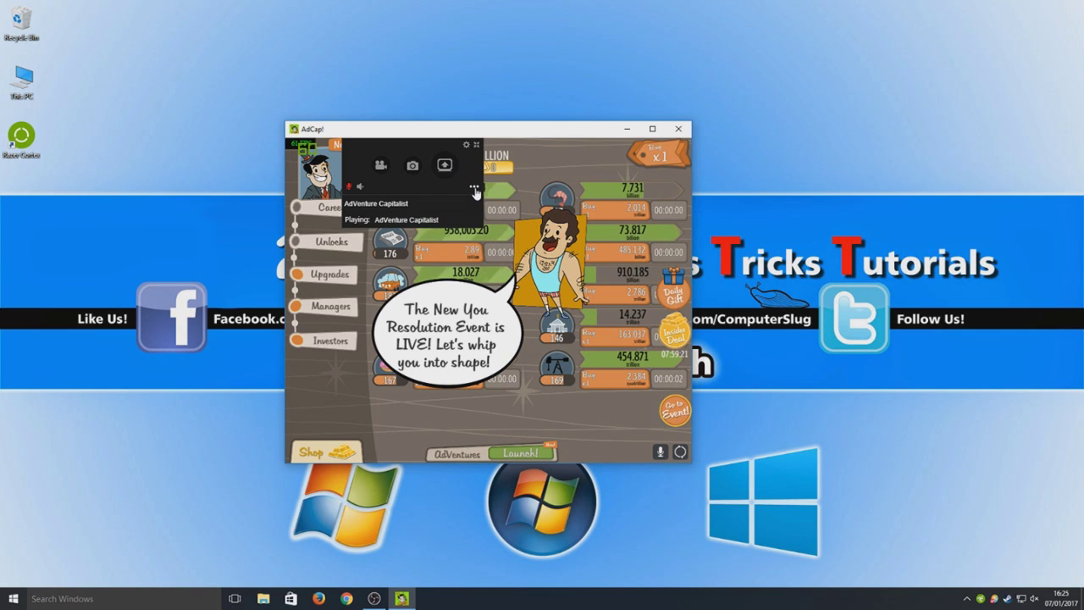
pyautogui.click(474, 188)
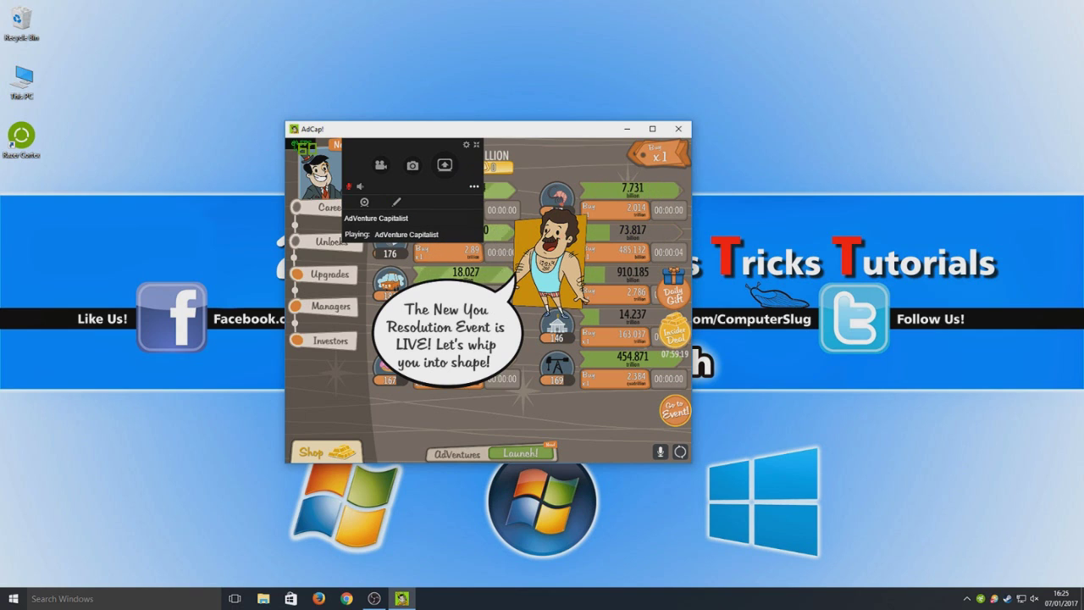
pyautogui.click(534, 161)
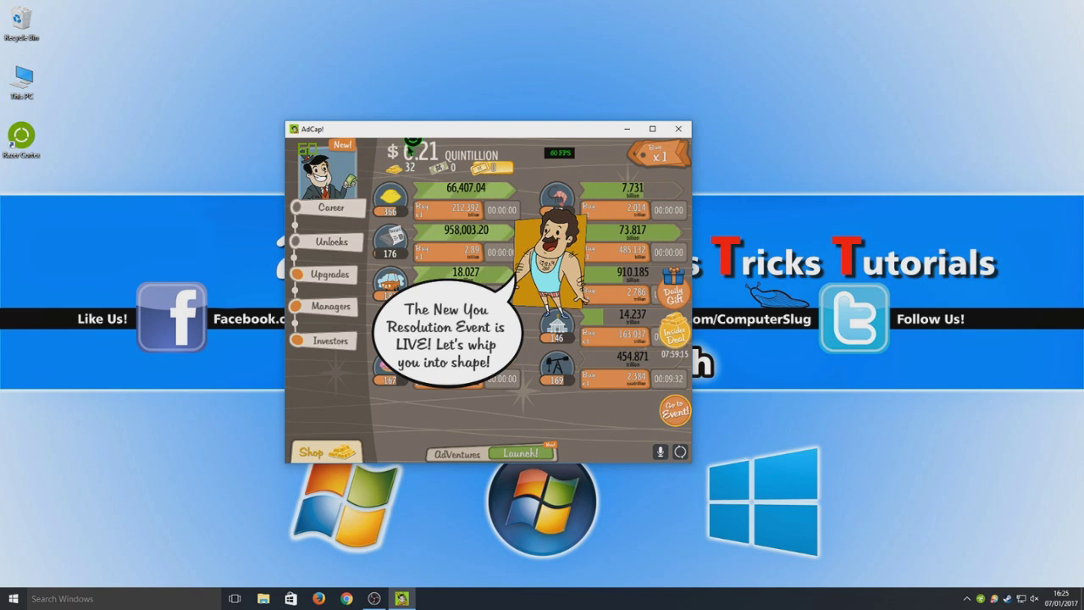
# Take a screenshot of AdVenture Capitalist with Gamecaster and try its on-screen annotation tool
pyautogui.press('super+g')
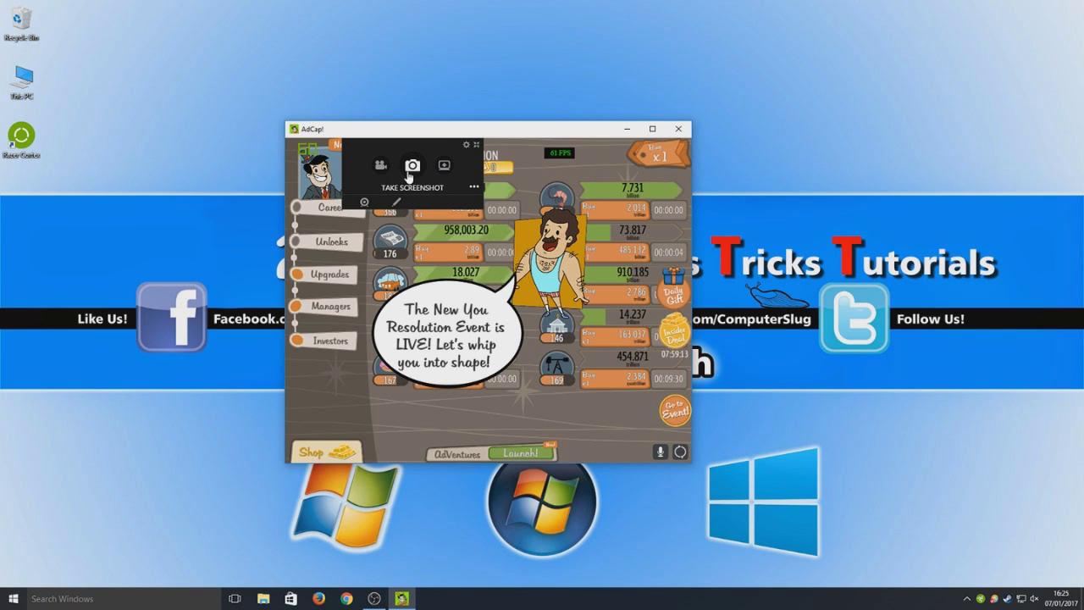
pyautogui.click(411, 166)
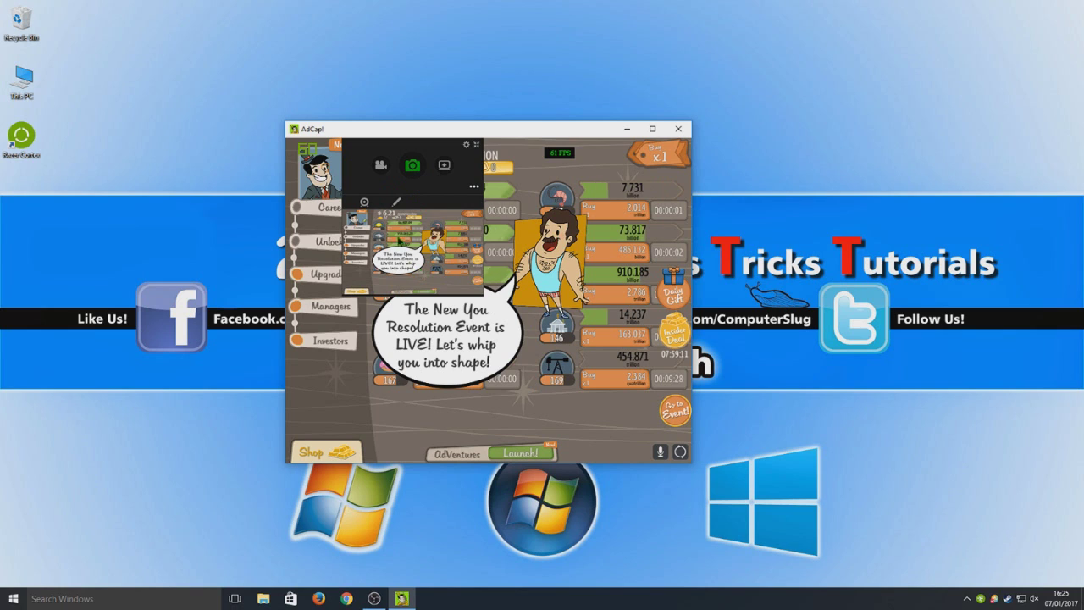
pyautogui.click(395, 201)
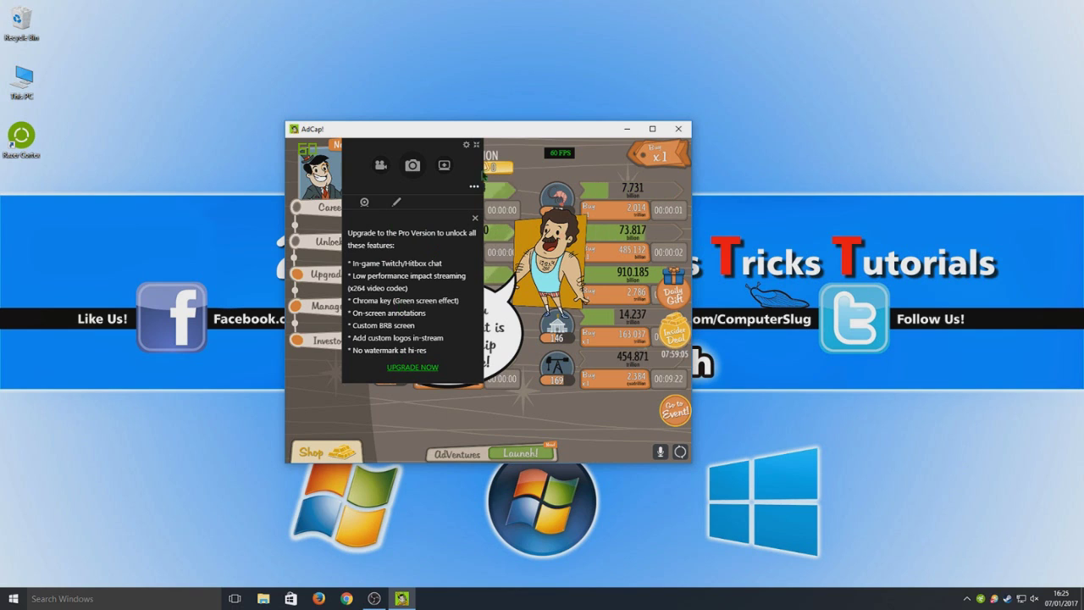
pyautogui.click(444, 165)
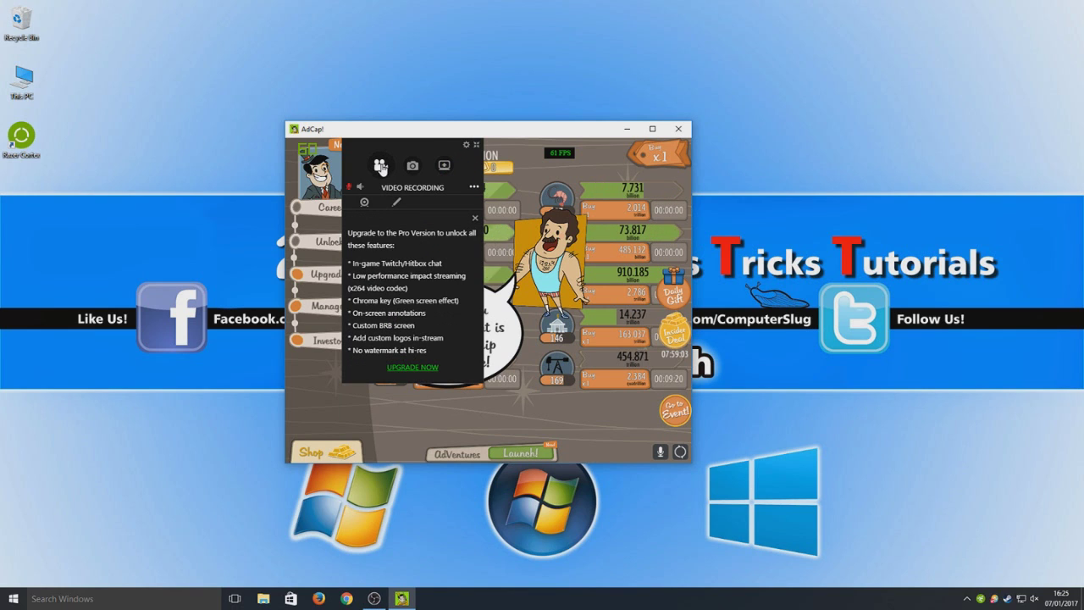
# Open the Gamecaster settings and review the General, Streaming, Capture and Devices options
pyautogui.click(466, 145)
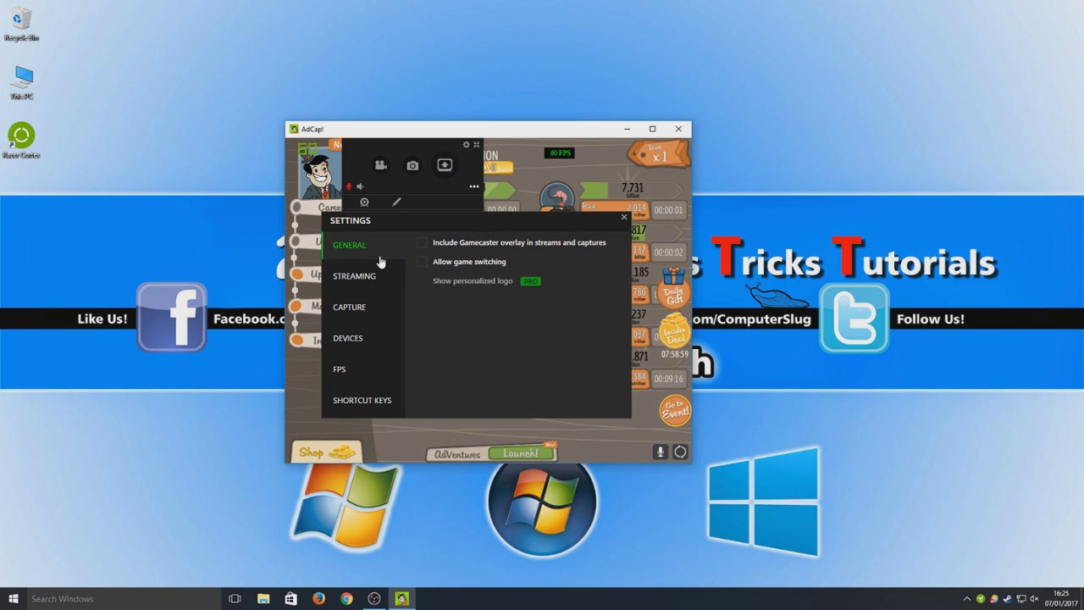
pyautogui.click(355, 282)
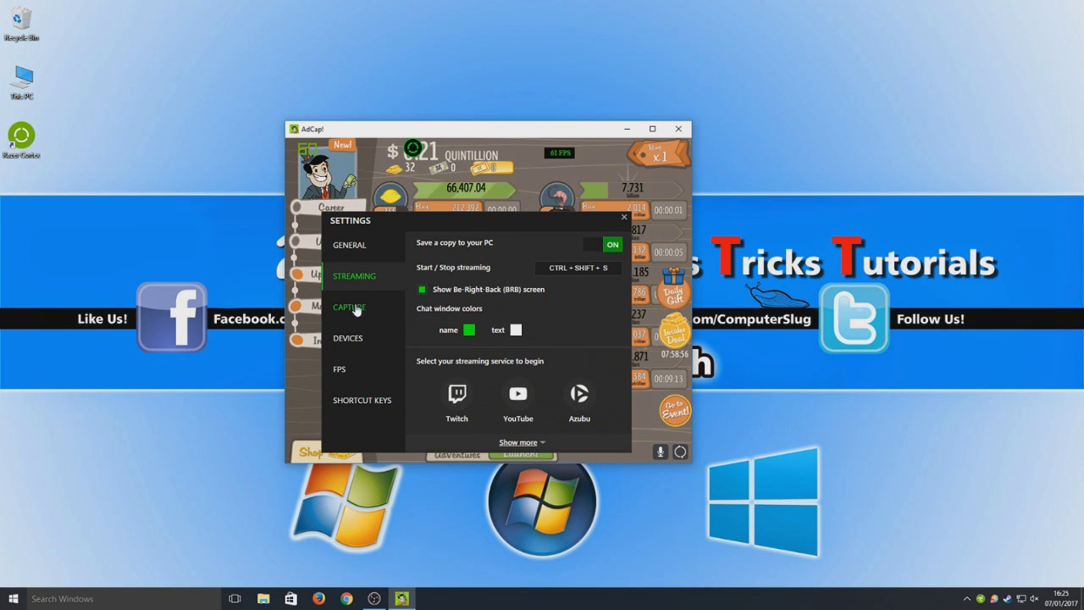
pyautogui.scroll(-3, 355, 337)
pyautogui.scroll(-1, 355, 337)
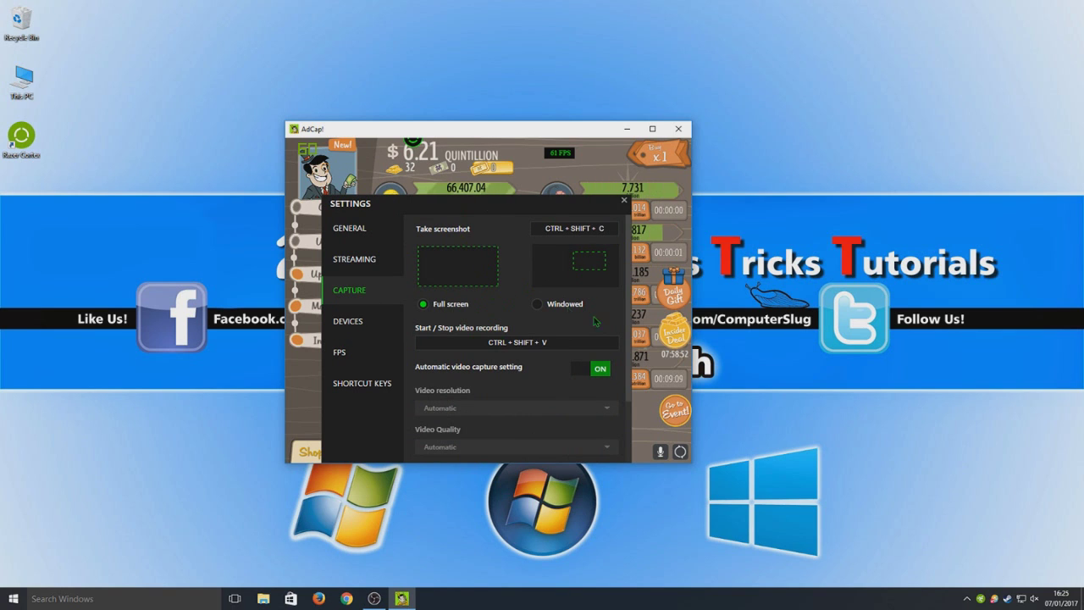
pyautogui.click(347, 321)
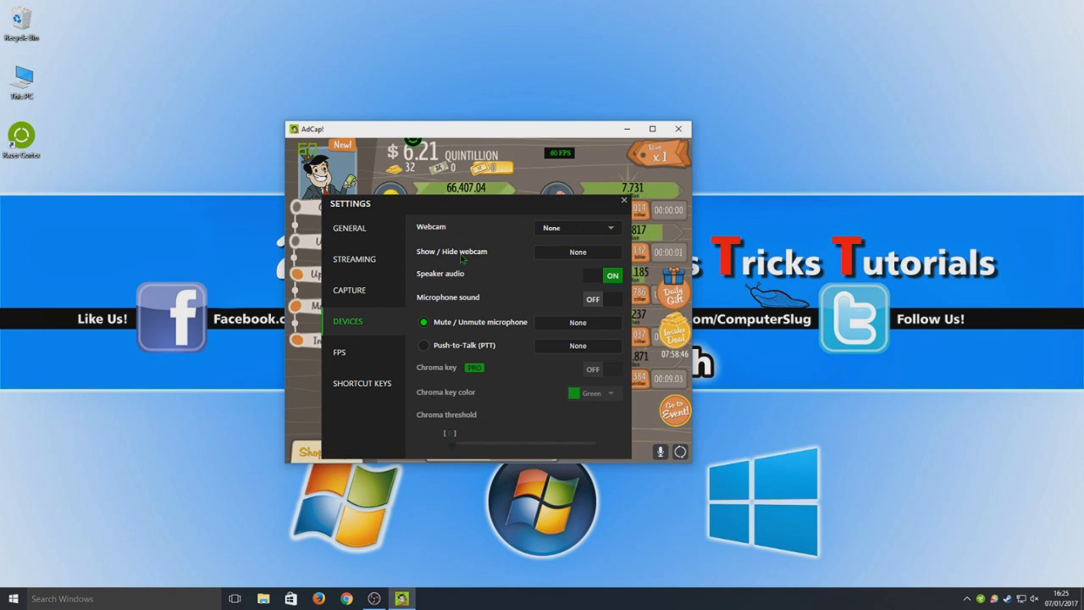
# Change the Gamecaster FPS text color to Red
pyautogui.click(341, 356)
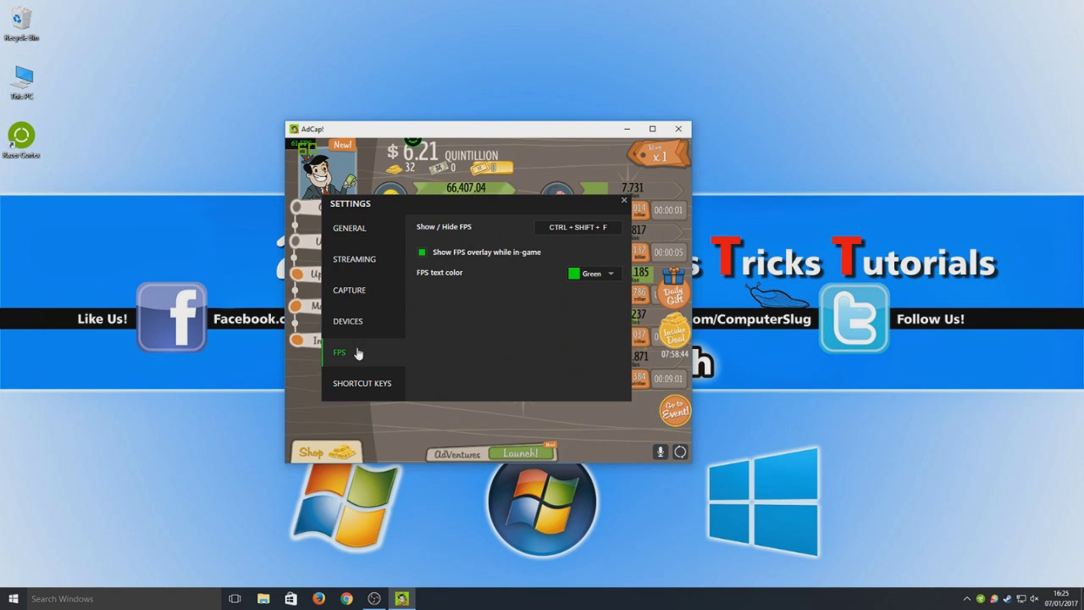
pyautogui.click(606, 273)
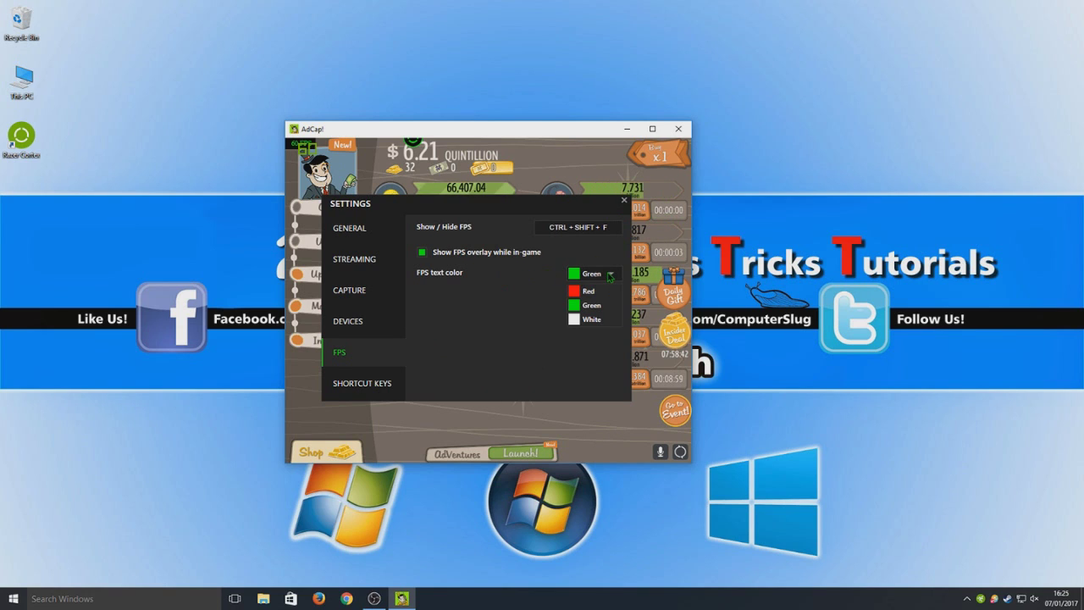
pyautogui.click(608, 292)
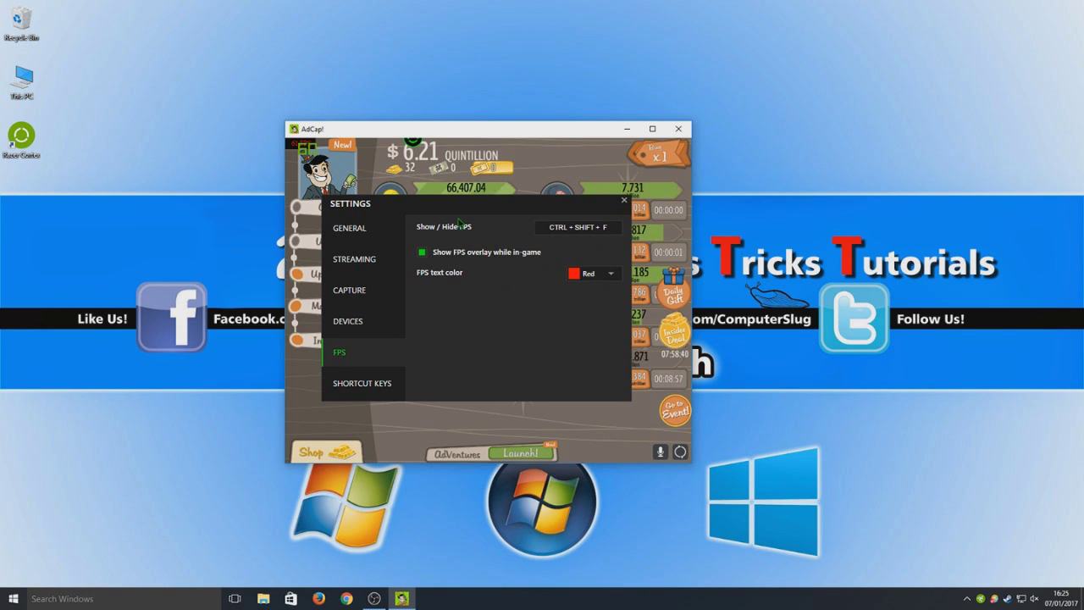
# Review the full list of Gamecaster shortcut keys and close the overlay settings
pyautogui.click(360, 384)
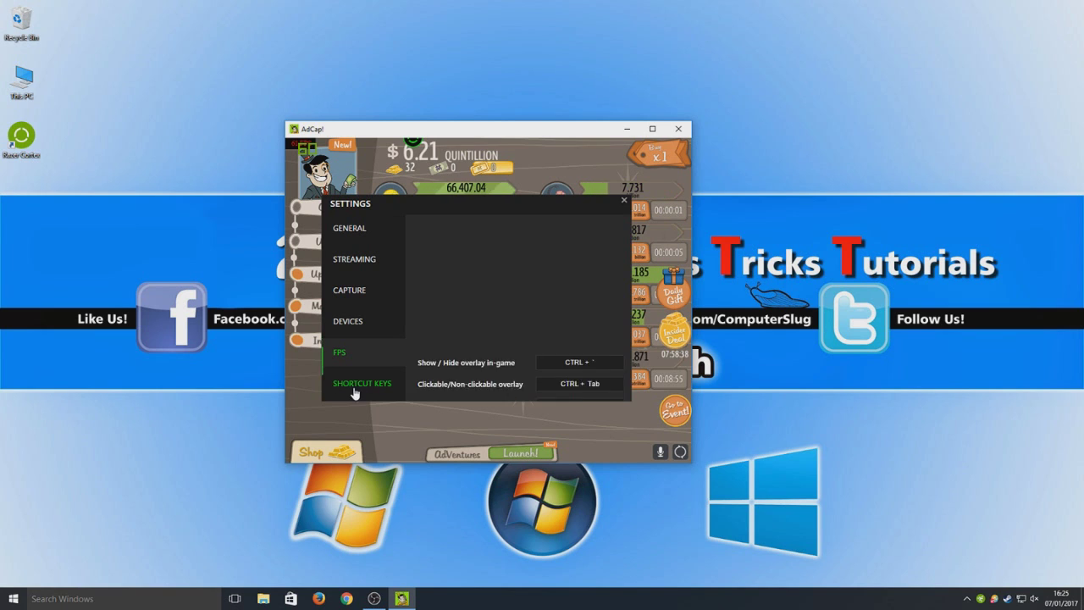
pyautogui.scroll(-3, 577, 269)
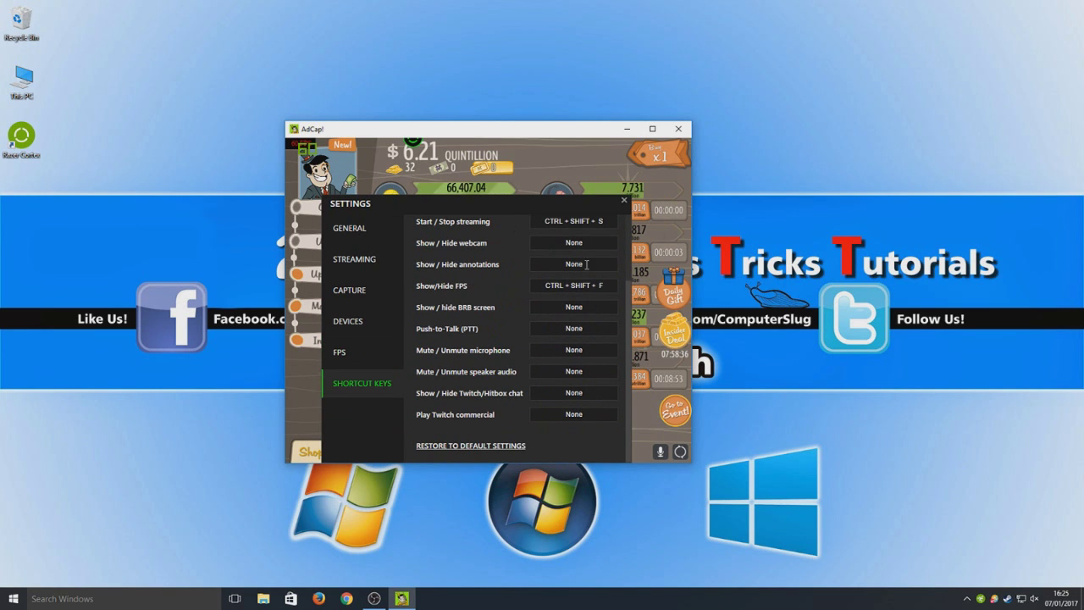
pyautogui.click(624, 201)
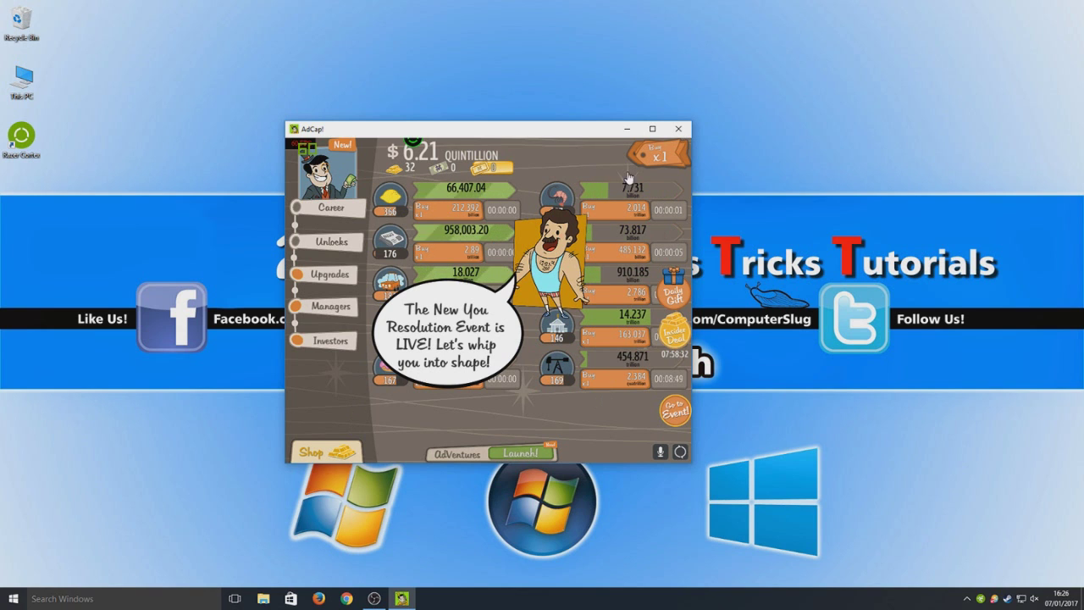
# Quit AdVenture Capitalist to return to its Razer Cortex dashboard, and bring the Everything window to the front
pyautogui.click(678, 128)
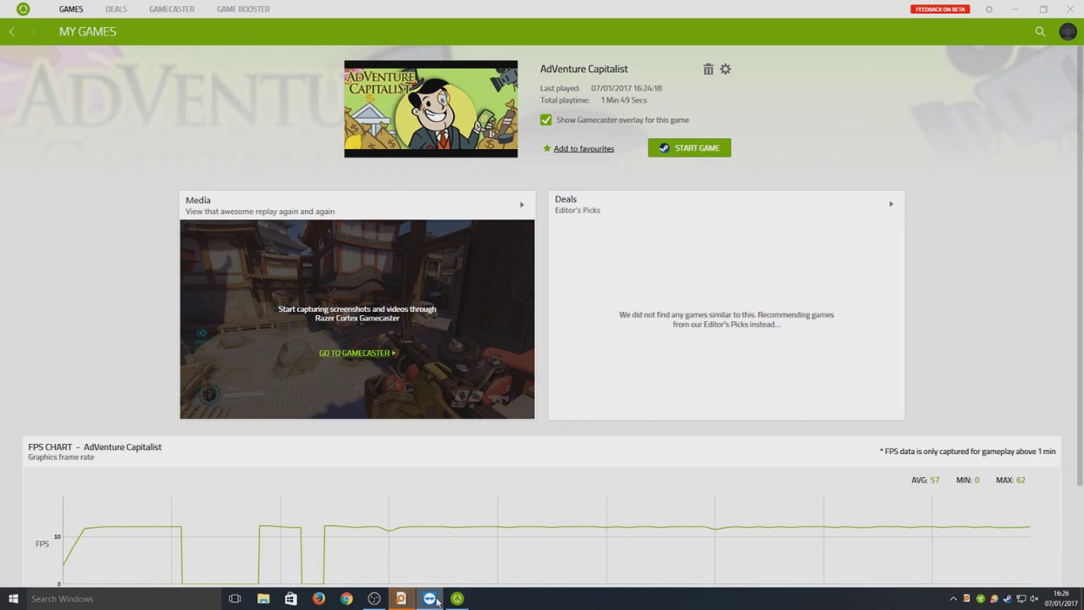
pyautogui.moveTo(430, 598)
pyautogui.click(465, 513)
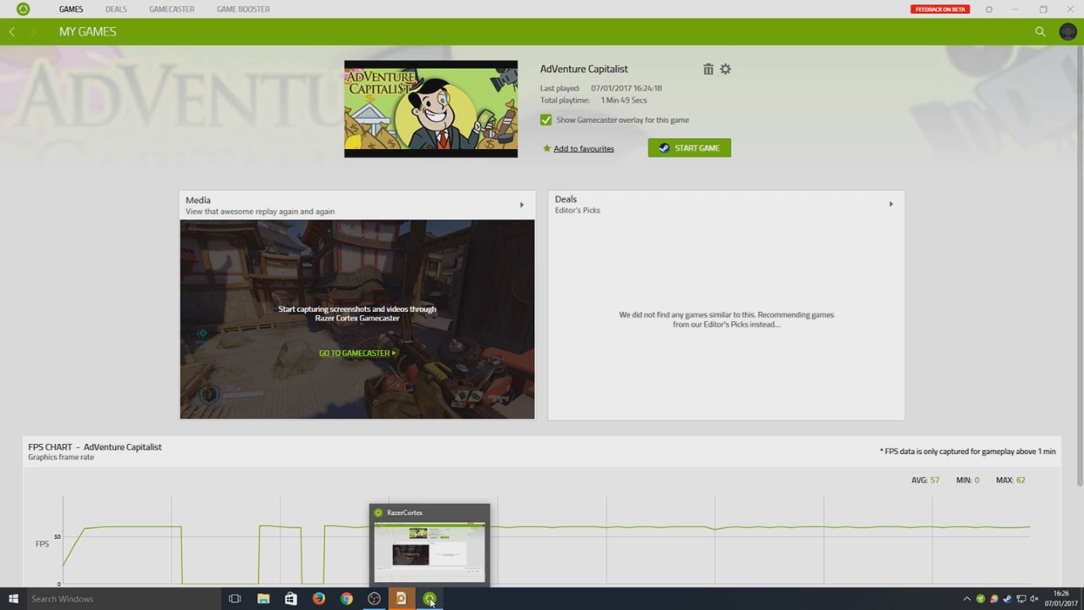
pyautogui.moveTo(403, 599)
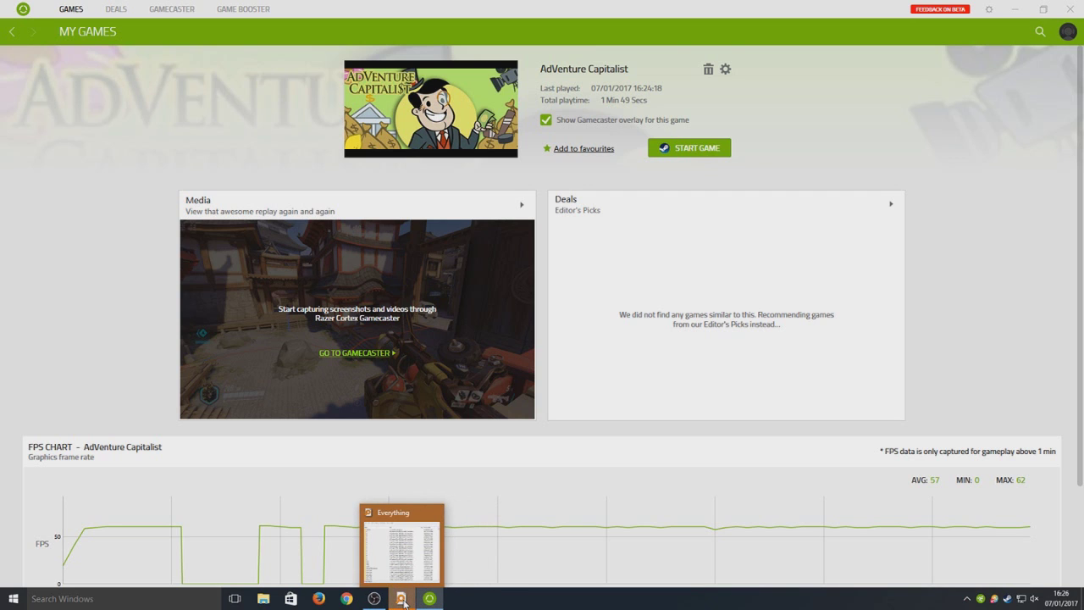
pyautogui.click(403, 599)
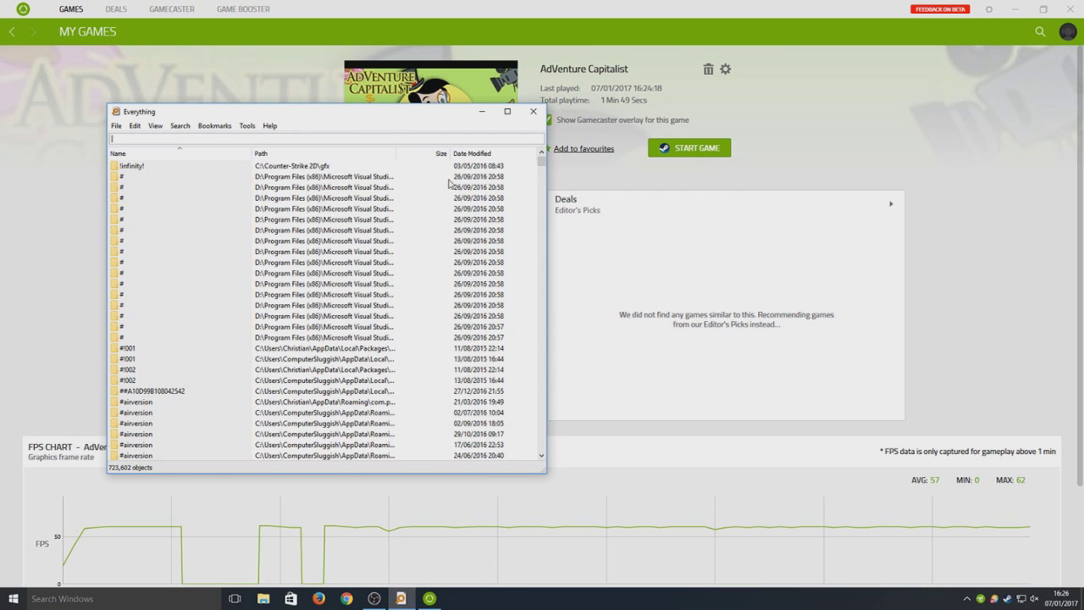
# Close the Everything search window to uncover the AdVenture Capitalist dashboard
pyautogui.click(118, 125)
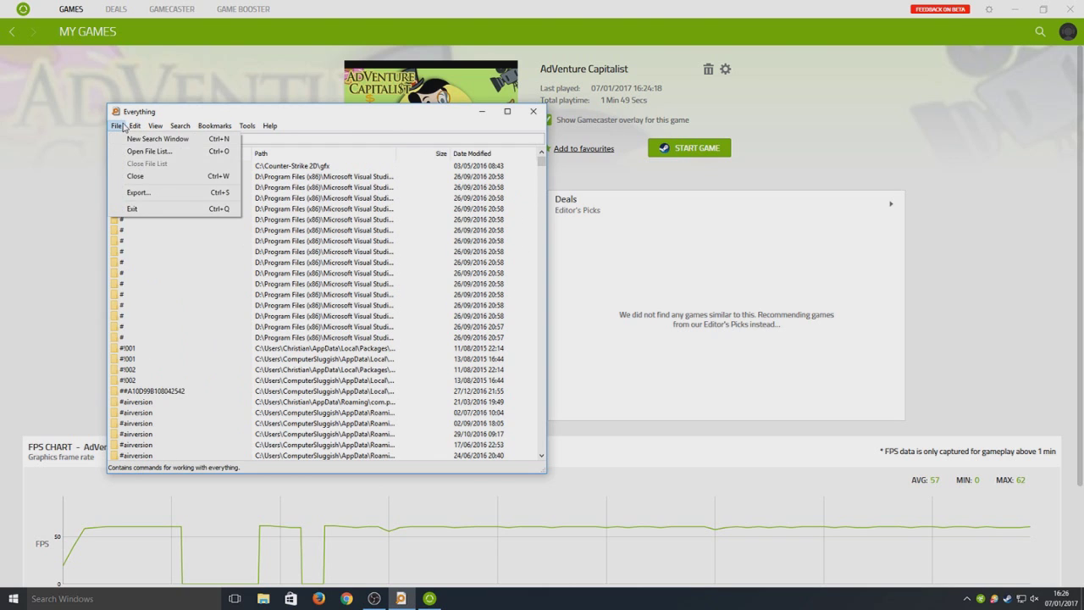
pyautogui.click(250, 113)
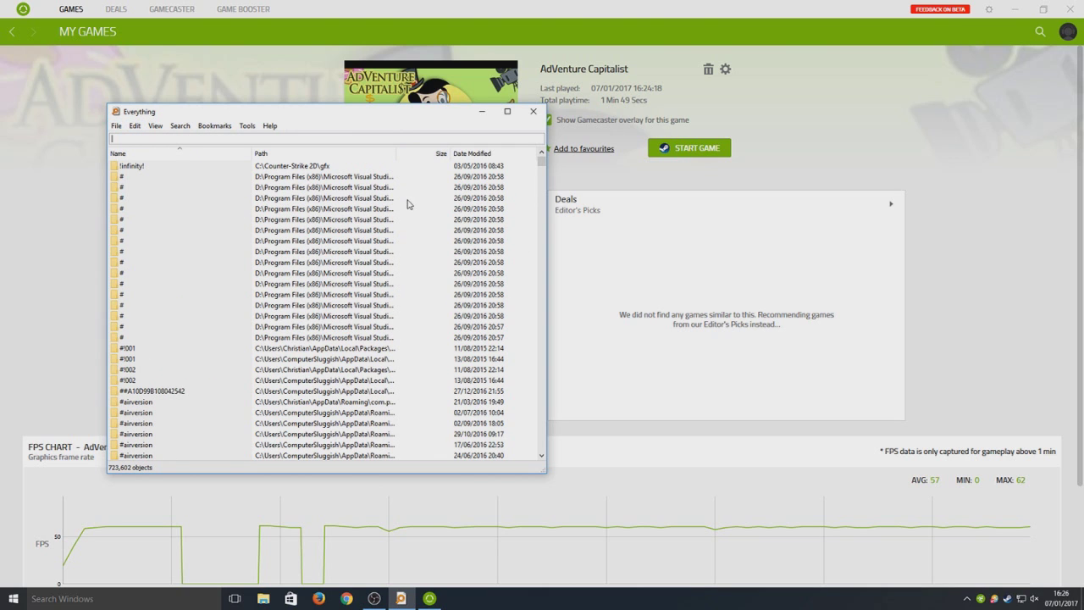
pyautogui.click(533, 111)
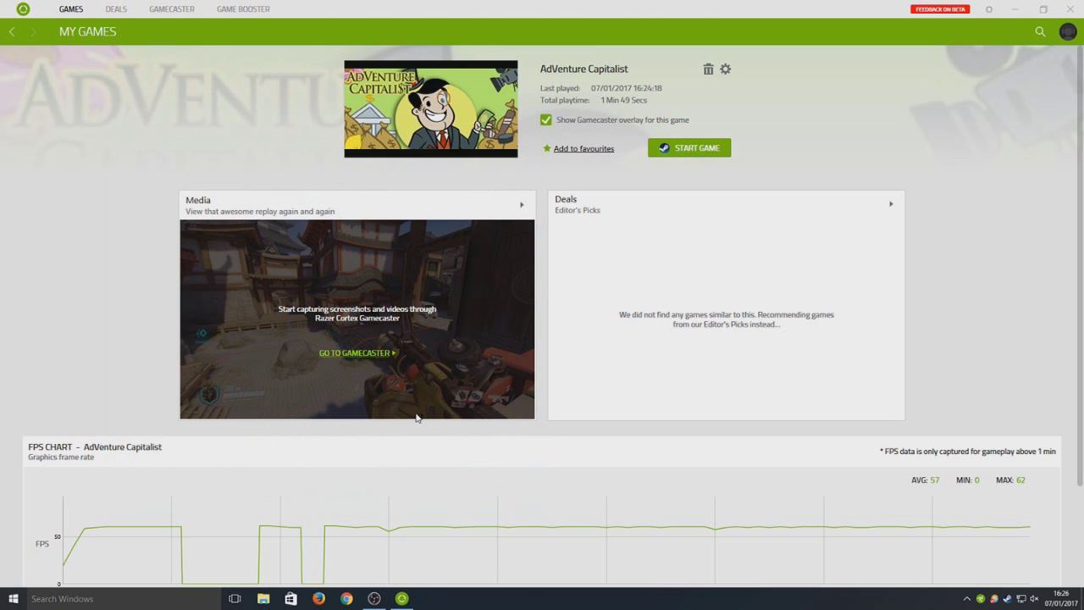
# Review the FPS chart and system details on the AdVenture Capitalist dashboard, and return to the My Games library
pyautogui.scroll(-3, 536, 520)
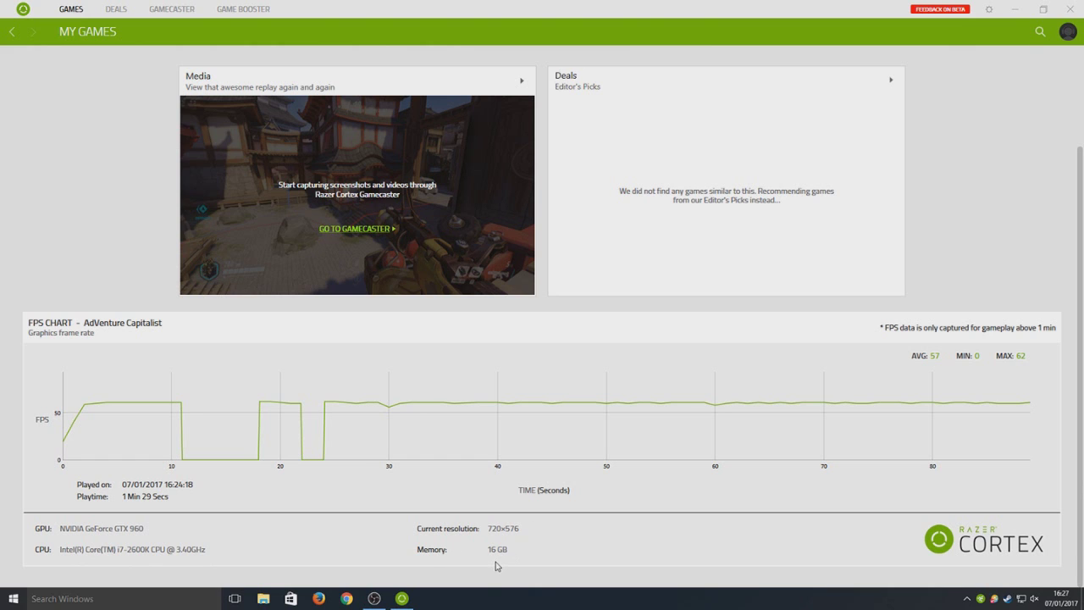
pyautogui.scroll(3, 466, 364)
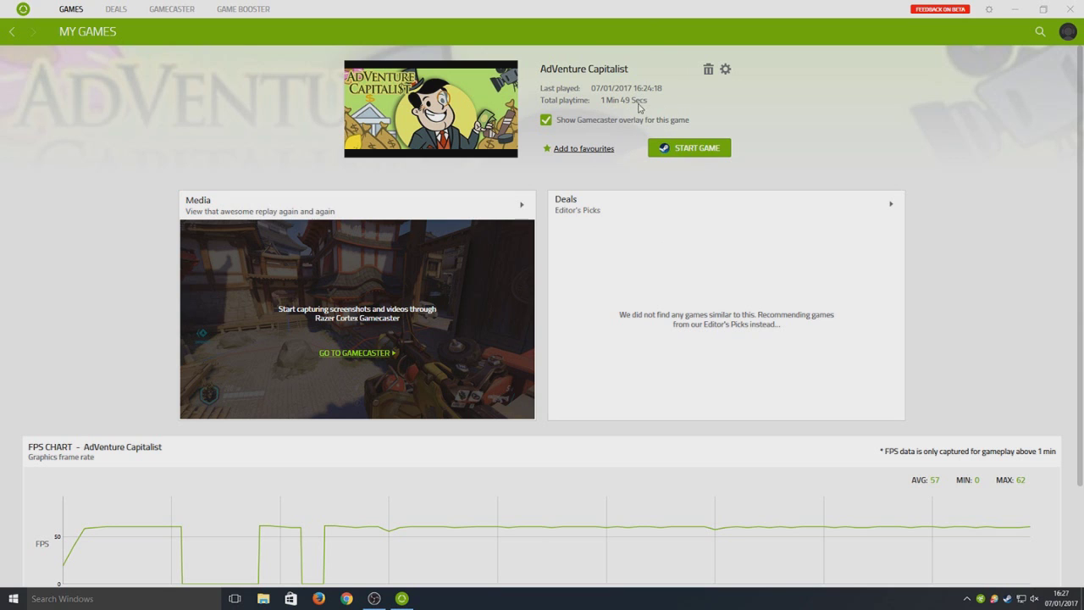
pyautogui.click(63, 38)
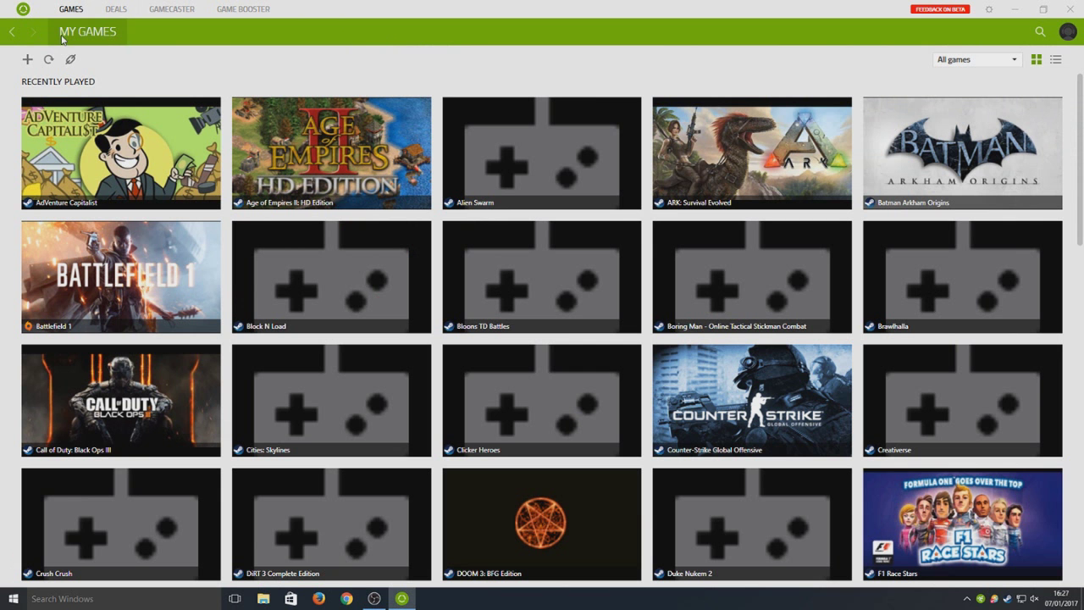
# Open the Tweak configuration in Game Booster and restore the system settings to Windows default
pyautogui.click(240, 10)
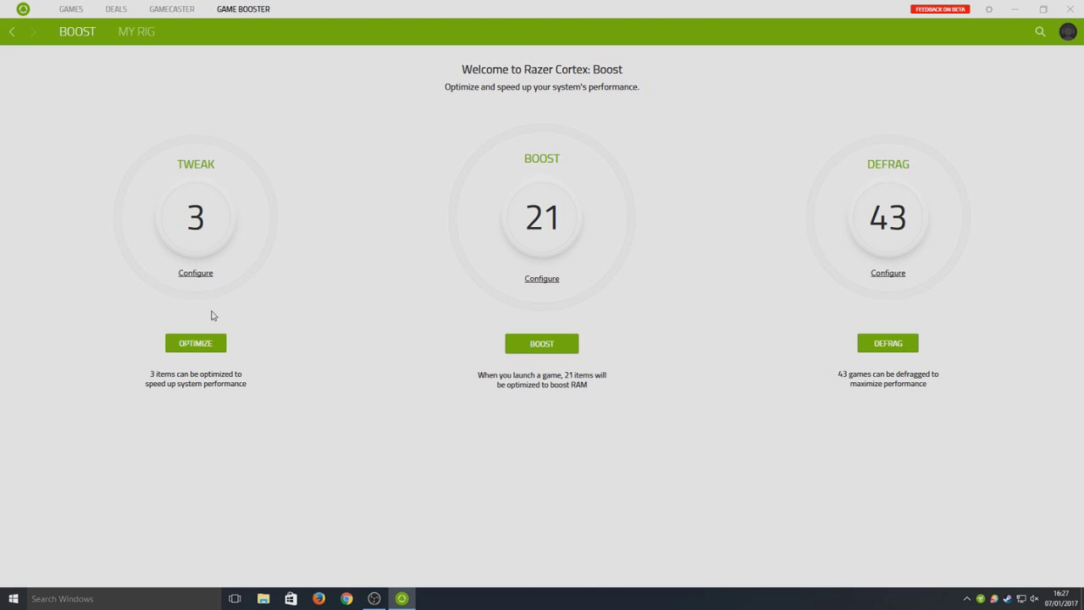
pyautogui.click(196, 273)
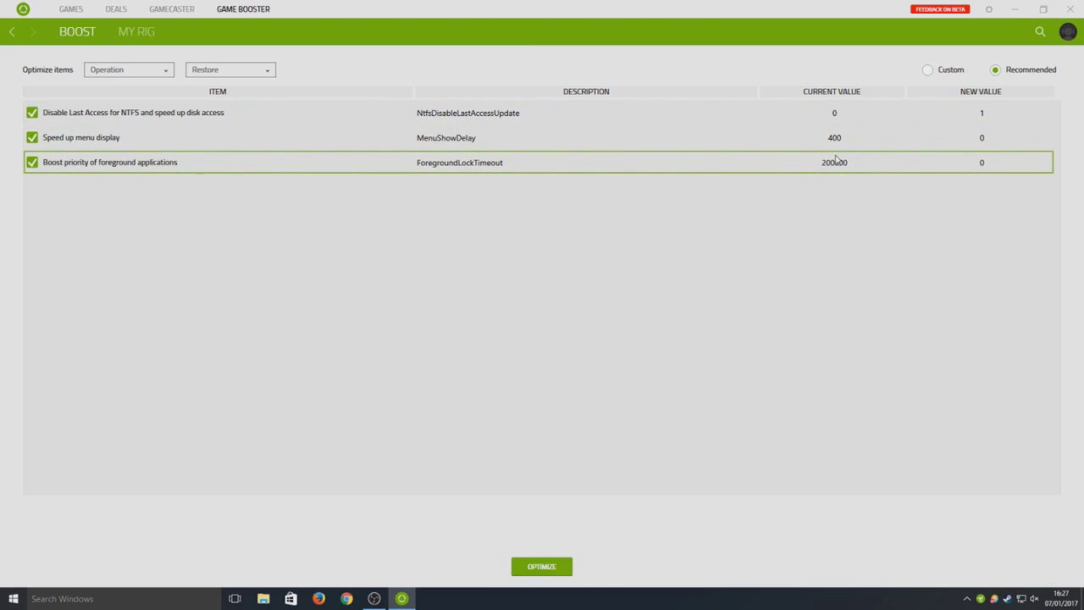
pyautogui.click(272, 70)
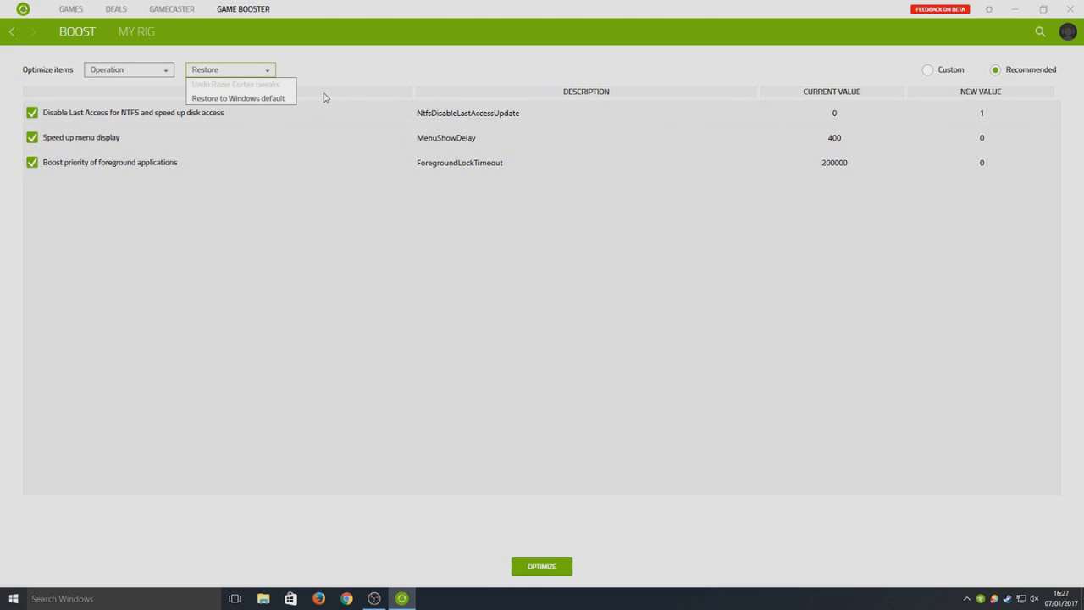
pyautogui.click(231, 99)
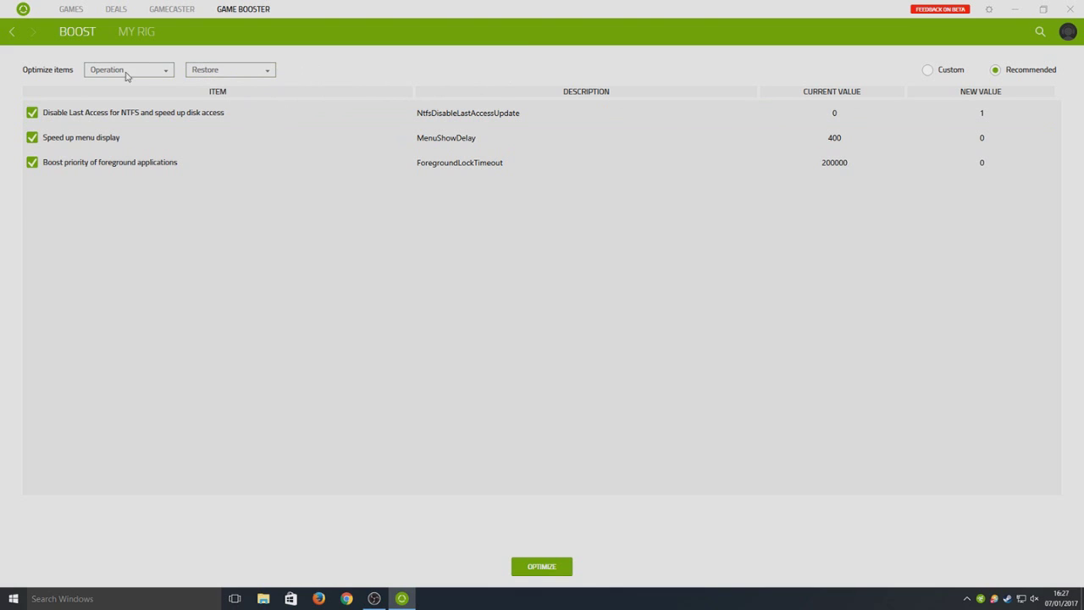
pyautogui.click(128, 74)
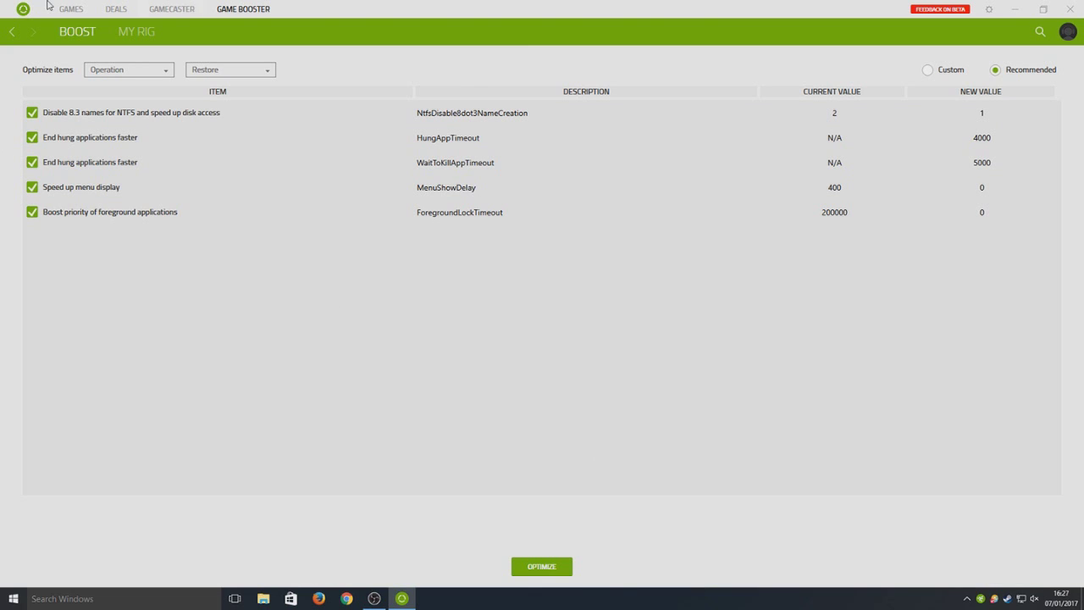
# View the computer's hardware specifications in My Rig and return to the Boost overview
pyautogui.click(127, 39)
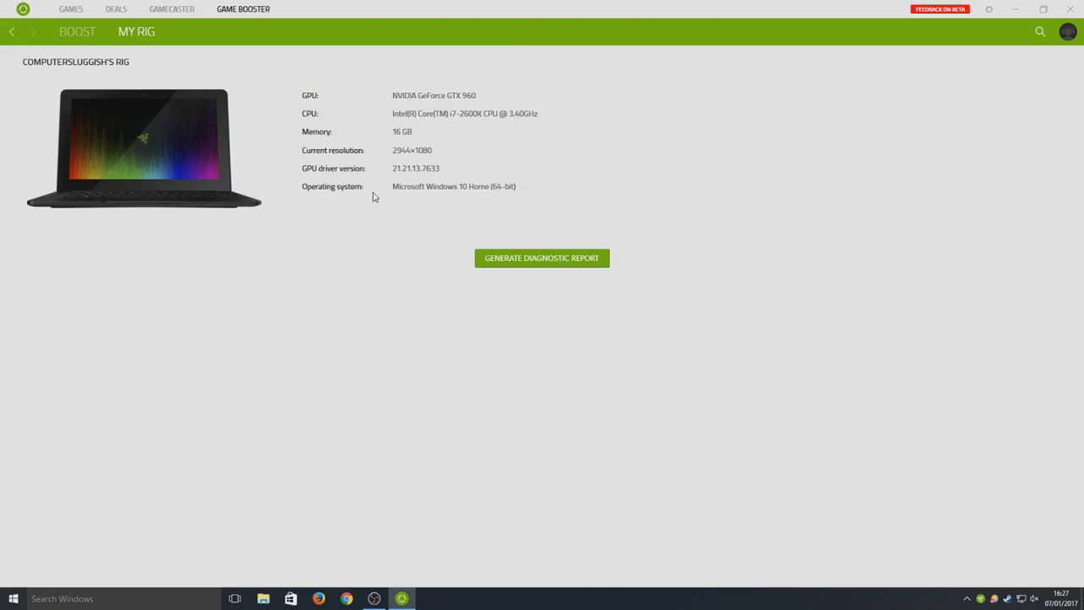
pyautogui.click(11, 34)
pyautogui.click(11, 34)
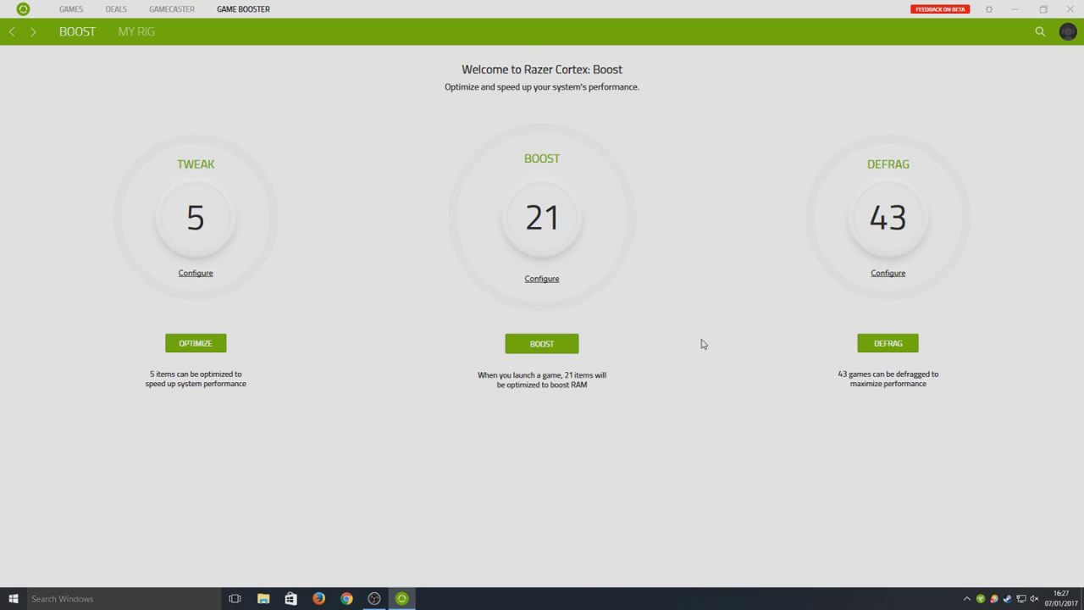
# Add Calculator.exe to the processes to terminate during Boost, look over the process list, and return to the Boost overview
pyautogui.click(542, 279)
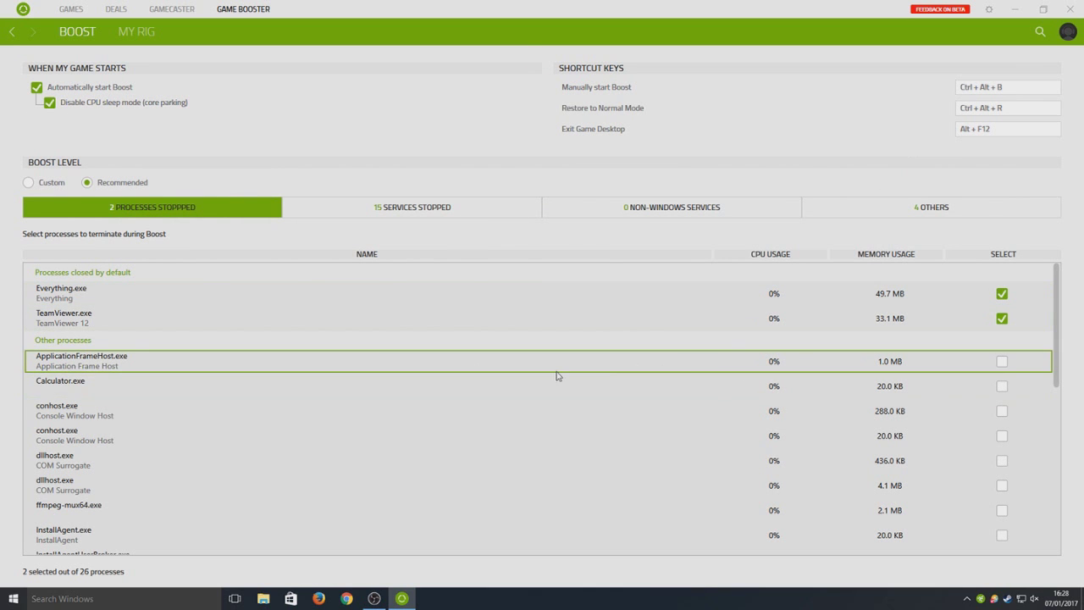
pyautogui.click(1001, 387)
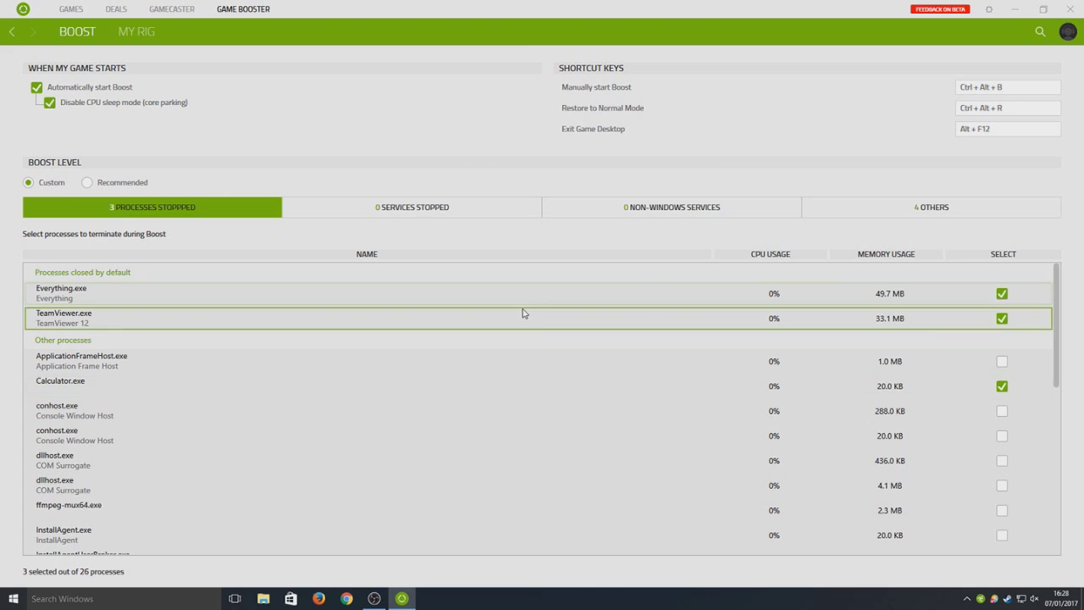
pyautogui.scroll(-1, 495, 439)
pyautogui.scroll(1, 329, 411)
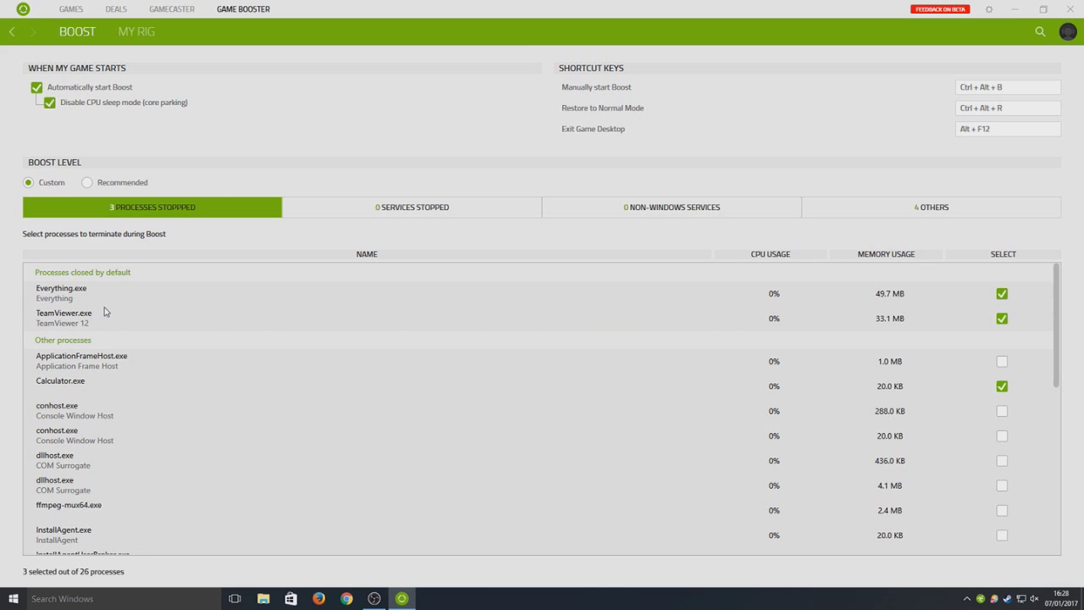
pyautogui.scroll(-1, 728, 421)
pyautogui.scroll(1, 576, 385)
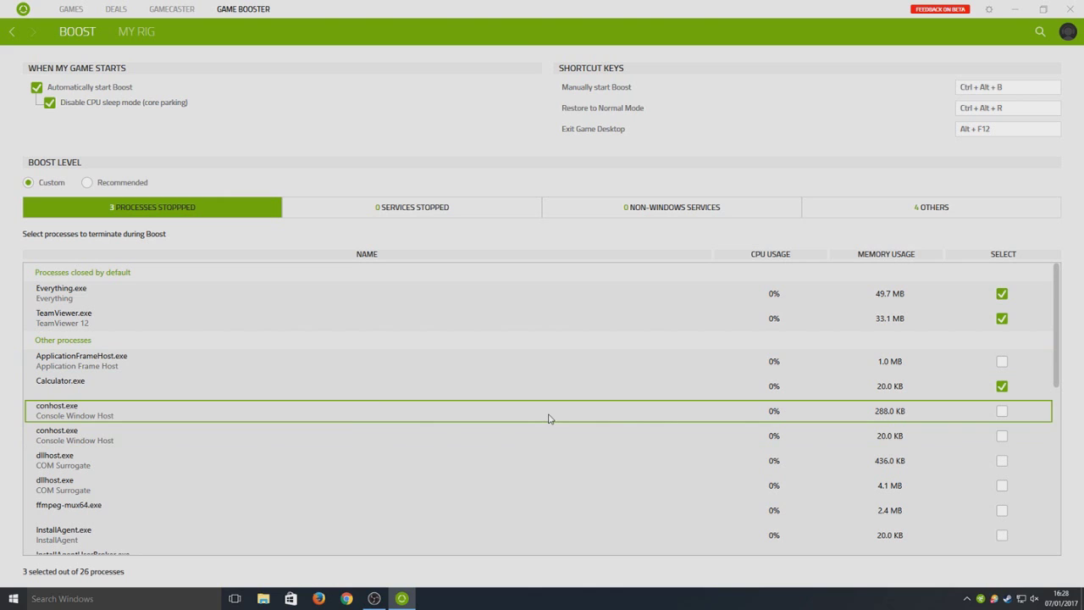
pyautogui.click(13, 32)
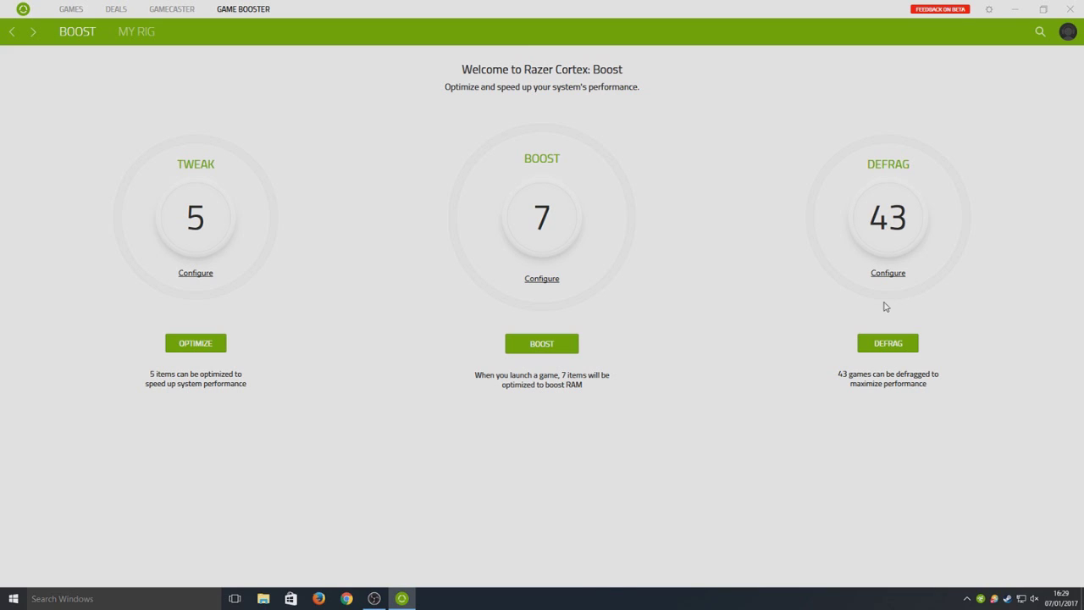
# View the Gamecaster in-game settings, shrinking the window from full screen and maximizing it again
pyautogui.click(191, 15)
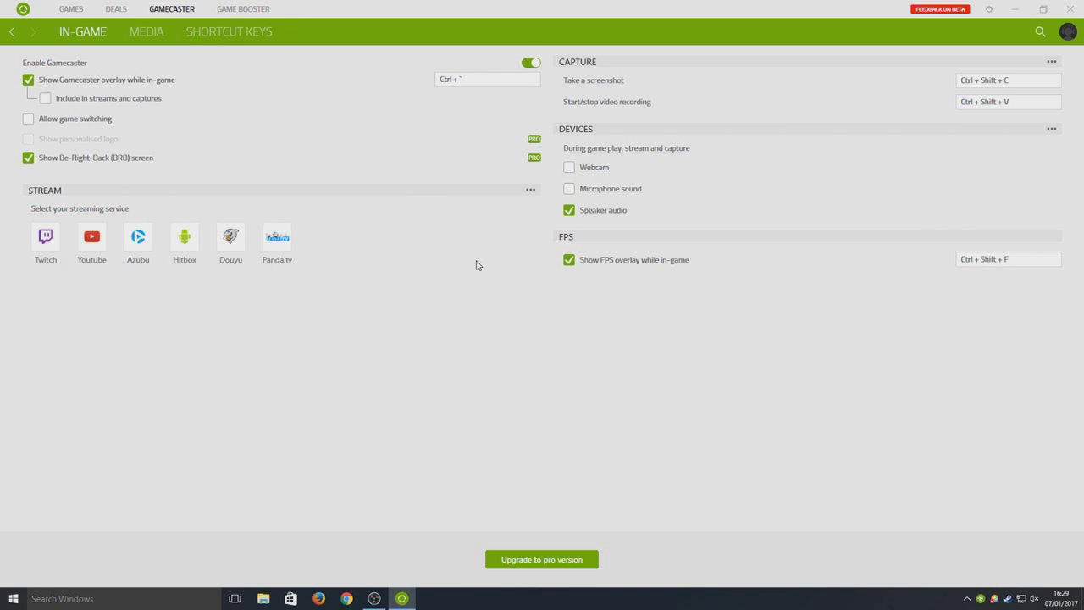
pyautogui.moveTo(568, 6); pyautogui.dragTo(567, 102)
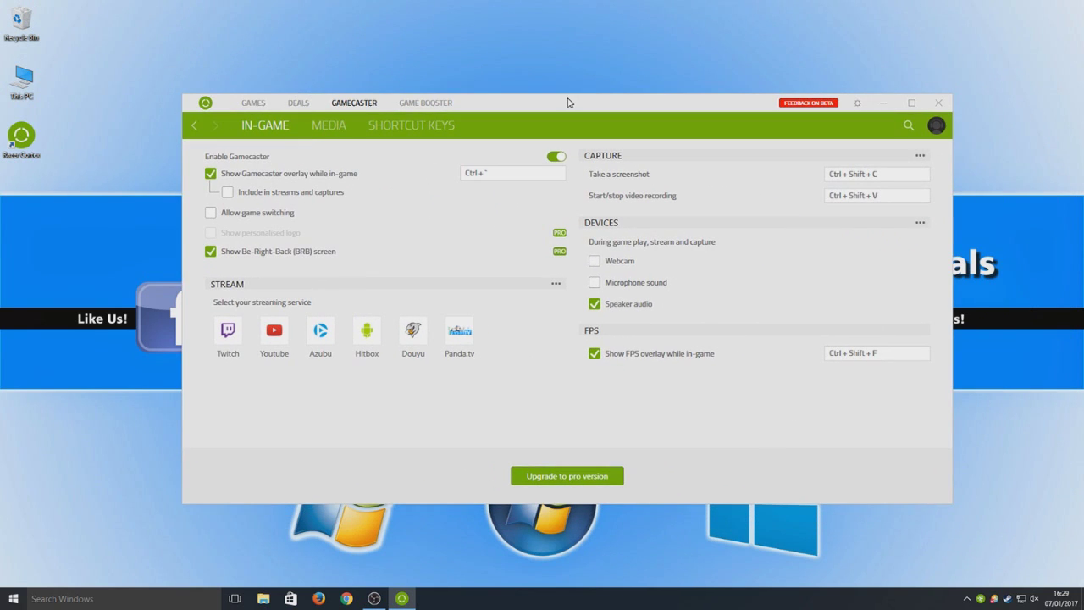
pyautogui.click(911, 102)
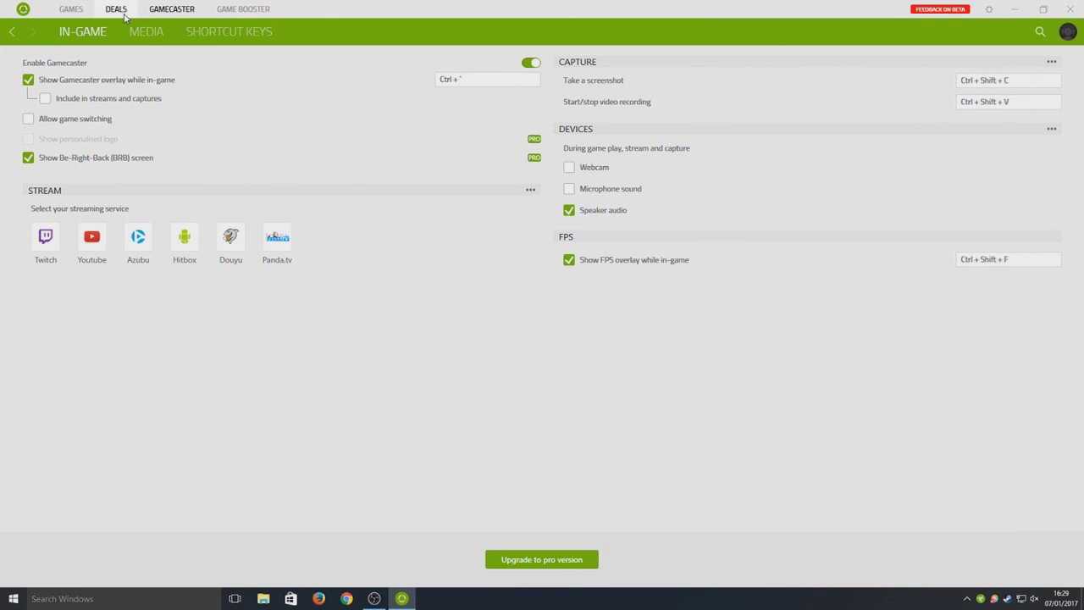
# Look at the My Games library and return to the Game Booster overview
pyautogui.click(76, 12)
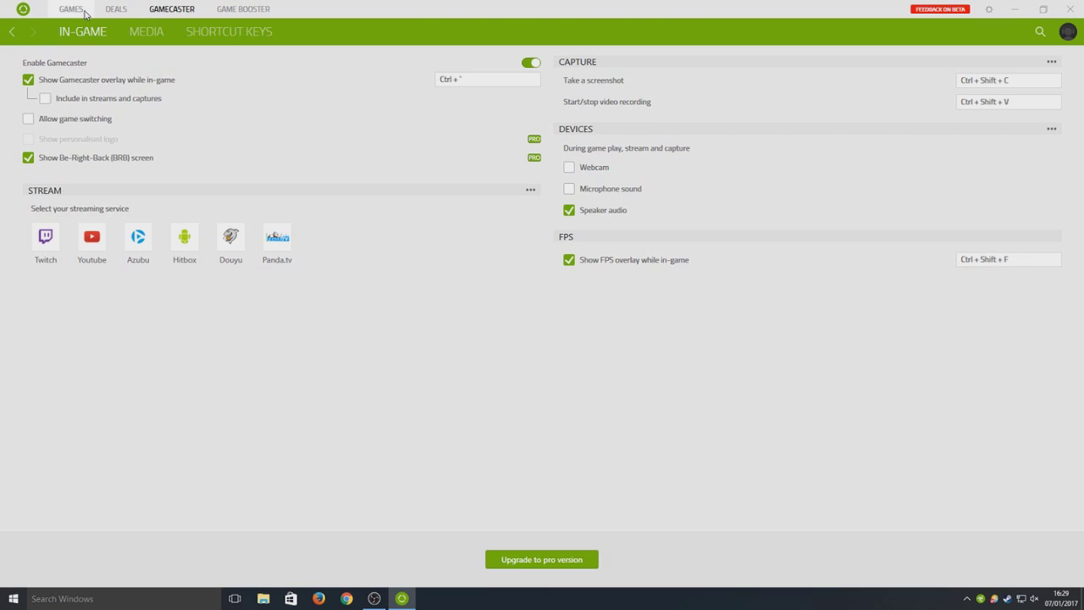
pyautogui.click(258, 11)
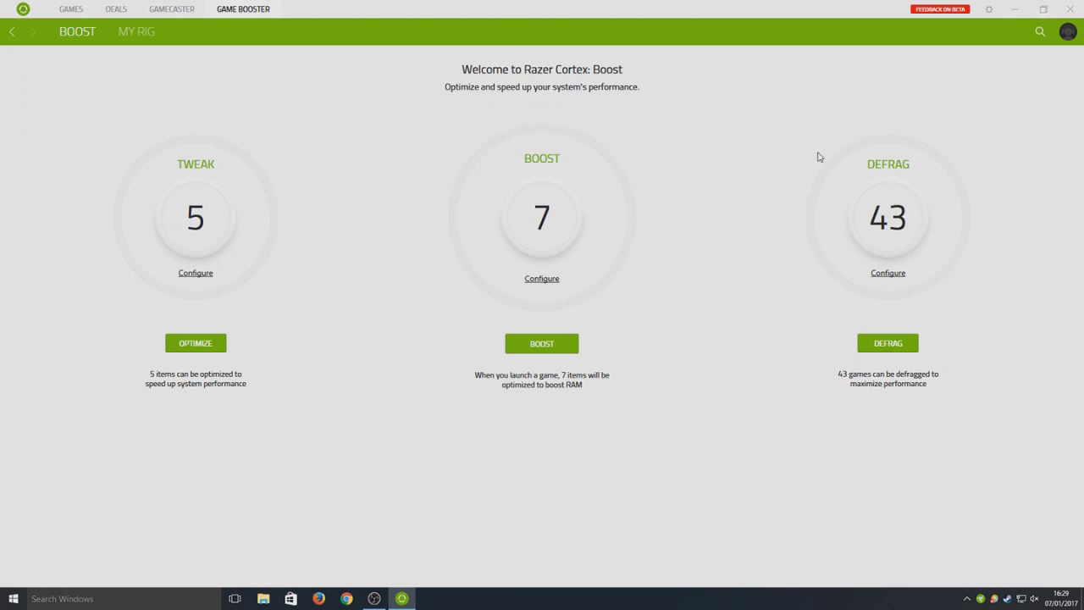
pyautogui.click(74, 10)
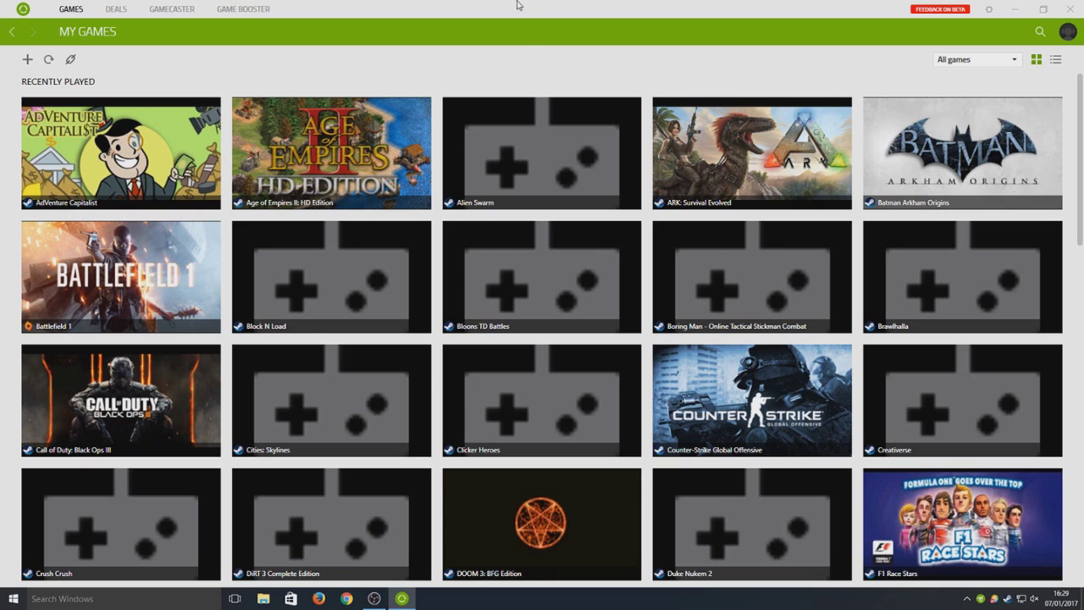
pyautogui.click(244, 10)
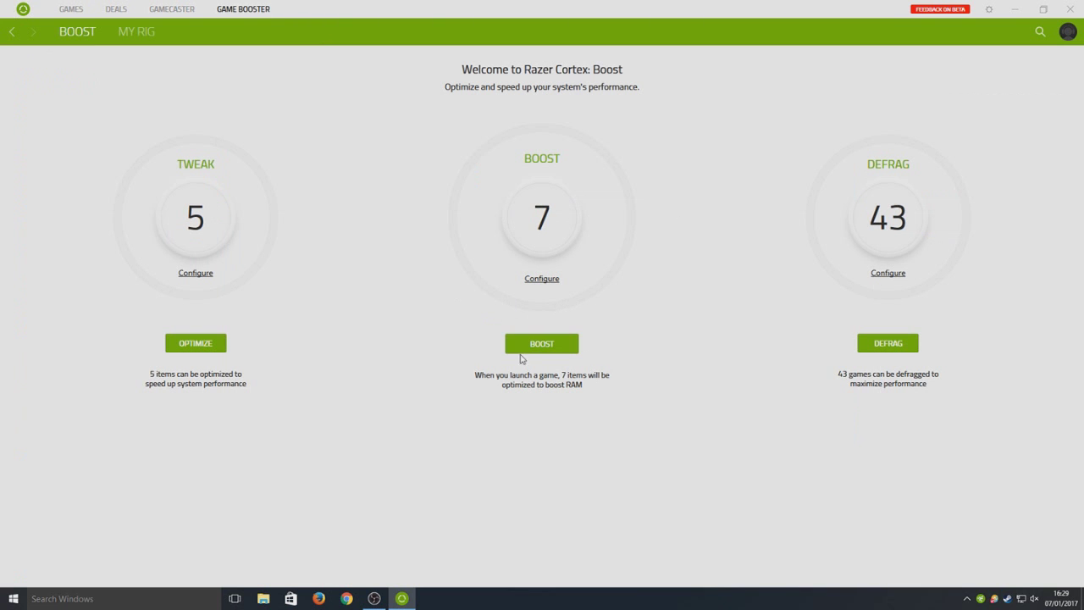
# Reopen the Boost configuration and add ffmpeg-mux64.exe to the processes to terminate during Boost
pyautogui.click(542, 279)
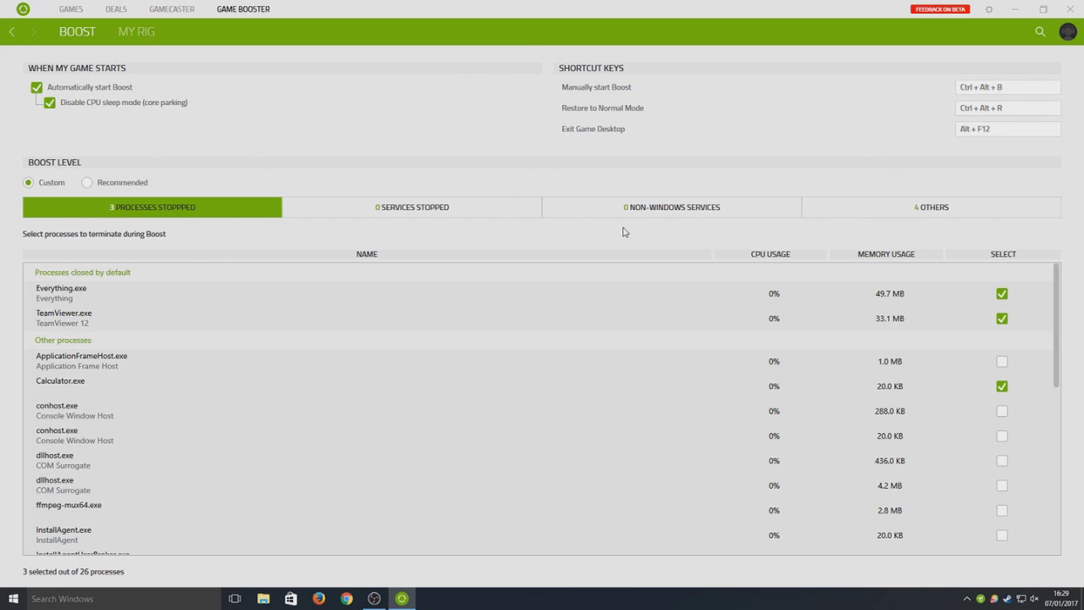
pyautogui.click(450, 211)
pyautogui.click(186, 211)
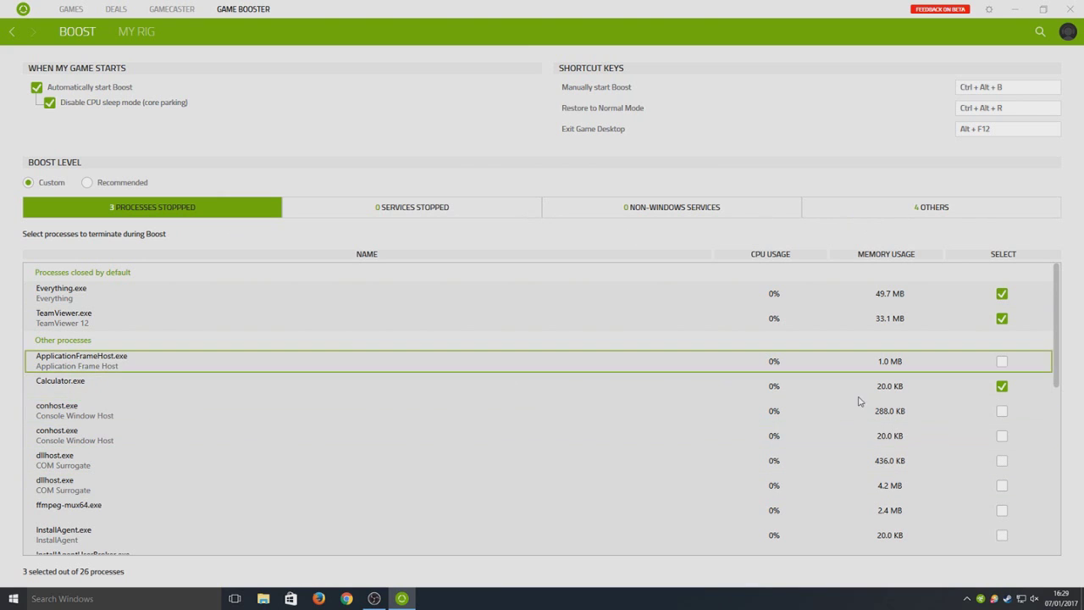
pyautogui.click(1002, 511)
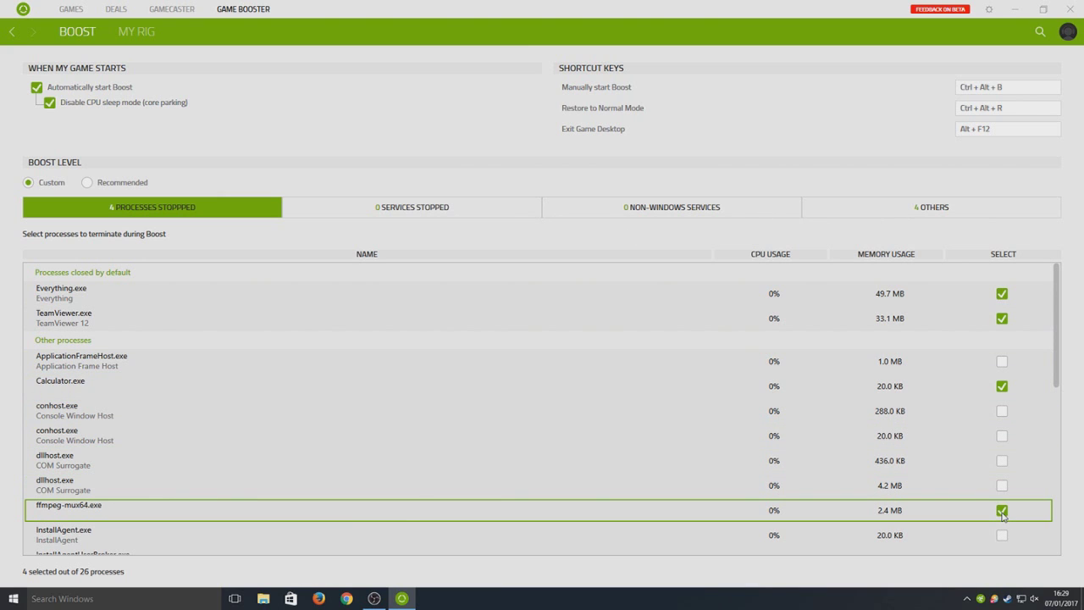